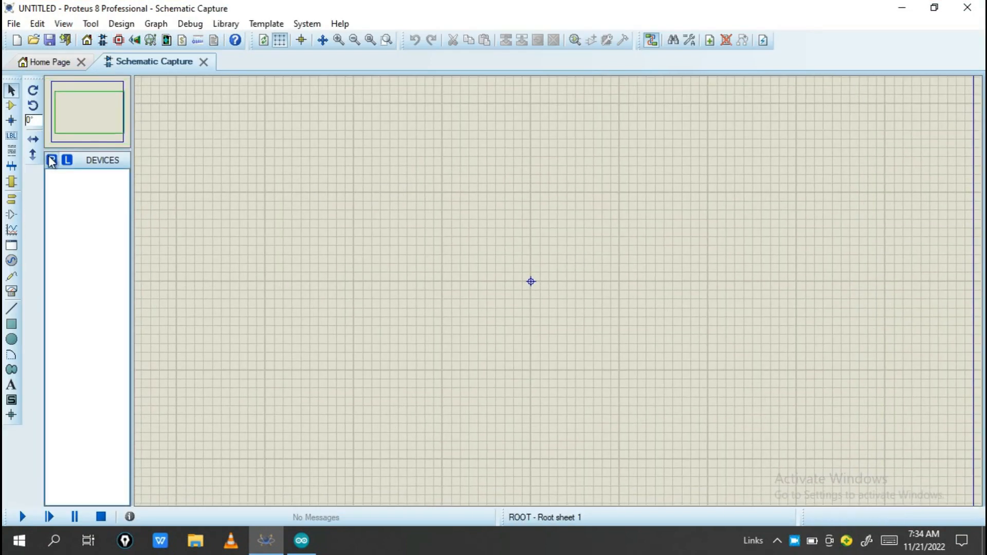
Search the device library for "arduino" and add the ARDUINO UNO to the device list.
click(50, 157)
text(ar)
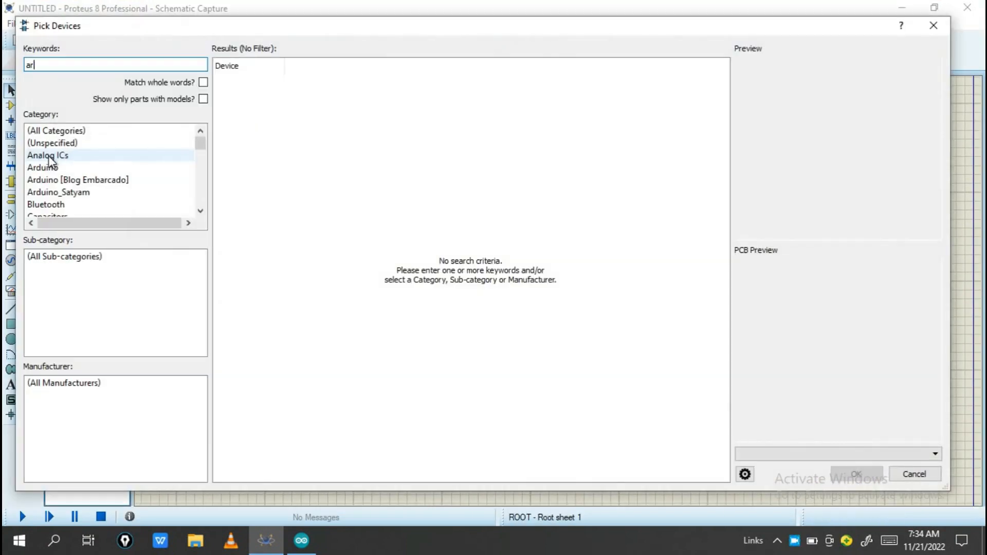
text(duino)
double_click(280, 170)
Search for "lm016l" and add the LM016L display, plus the BUTTON, to the device list.
drag(82, 66, 3, 68)
key(BackSpace)
text(lm016l)
click(297, 93)
key(BackSpace)
double_click(346, 81)
Search for "led" and add LED-GREEN to the device list.
drag(76, 65, 13, 62)
key(BackSpace)
text(led)
scroll(289, 192, down, 14)
scroll(289, 192, up, 5)
scroll(289, 192, down, 5)
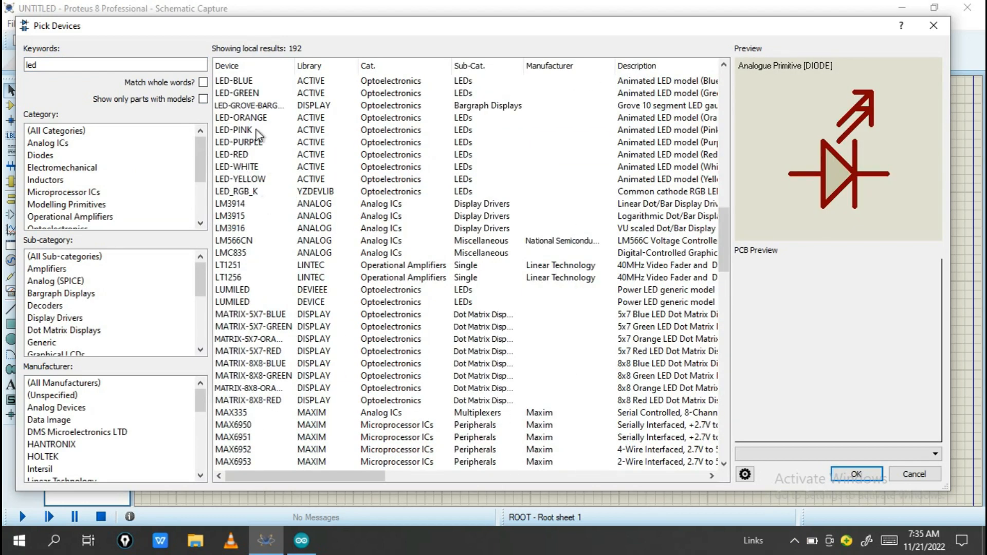
click(247, 93)
Search for "buzzer" and add the BUZZER to the device list.
drag(77, 65, 15, 59)
text(buzzer)
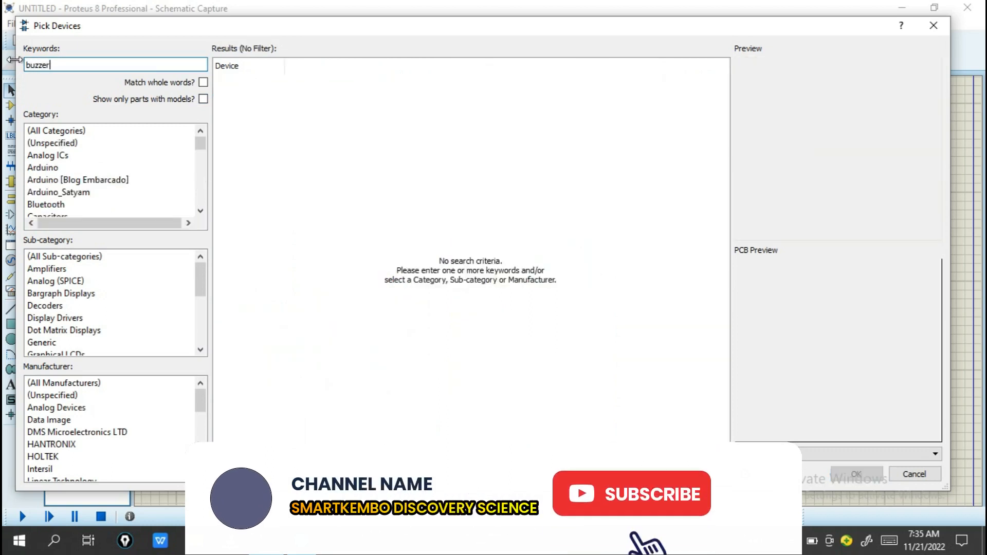
click(286, 88)
Search for "npn", add the NPN transistor to the device list, and close the device picker.
drag(78, 64, 15, 62)
key(BackSpace)
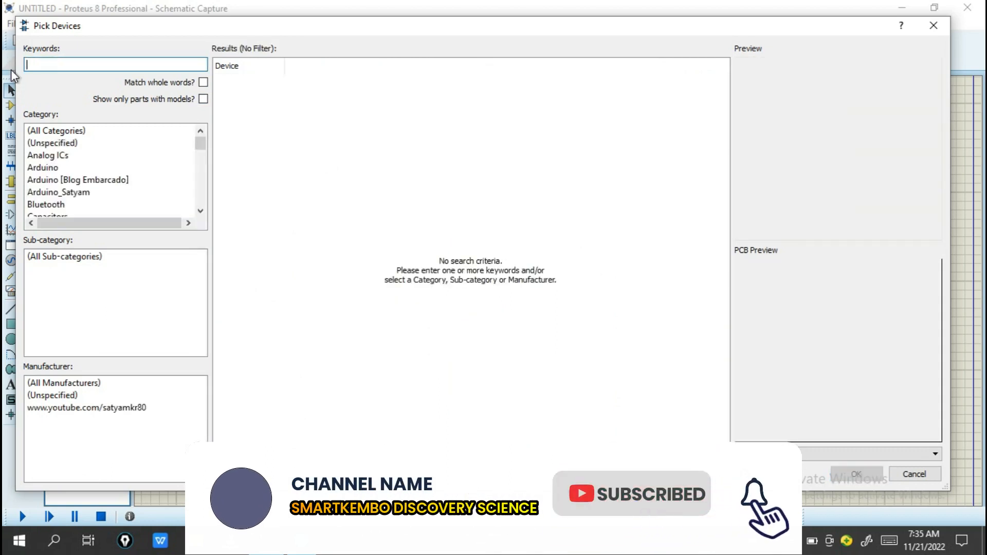
text(npn)
click(387, 135)
drag(47, 65, 15, 63)
key(BackSpace)
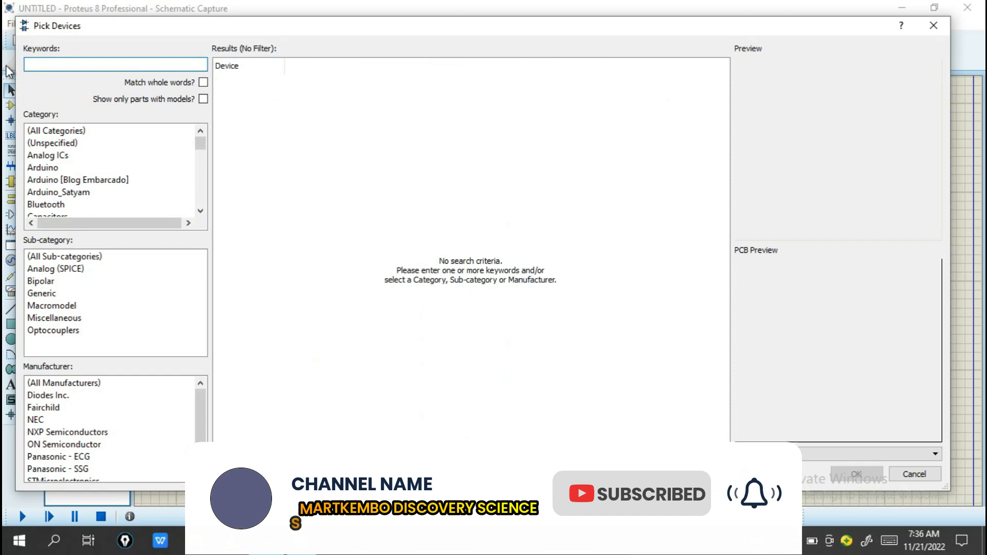
click(934, 26)
Place the ARDUINO UNO board on the left part of the schematic sheet.
click(67, 175)
click(271, 318)
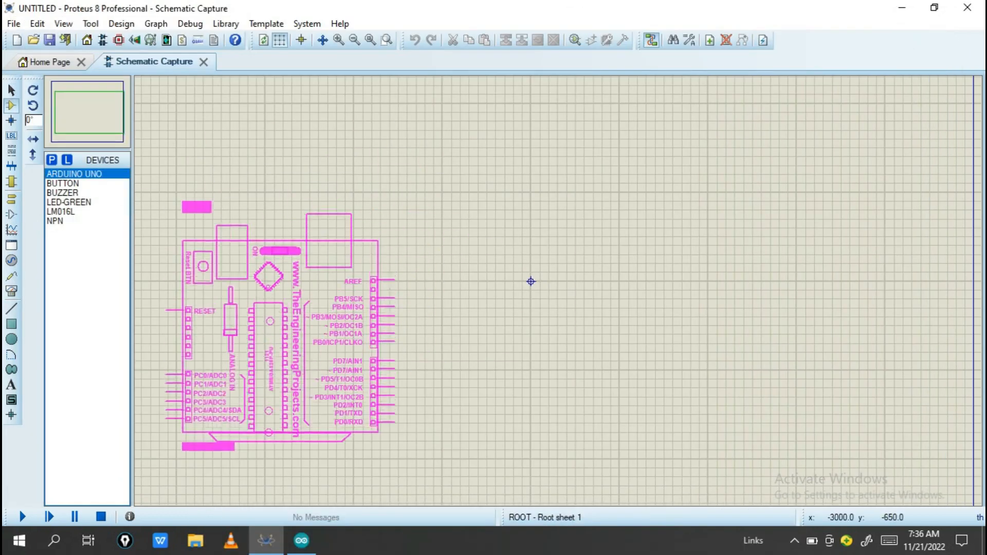
click(294, 310)
Draw a circle to the right of the Arduino board and adjust its position.
click(11, 339)
drag(713, 205, 638, 236)
click(11, 91)
drag(606, 108, 868, 354)
drag(791, 290, 743, 379)
Place six LED-GREEN devices just inside the circle: top, right, bottom, left, upper left and upper right.
click(12, 106)
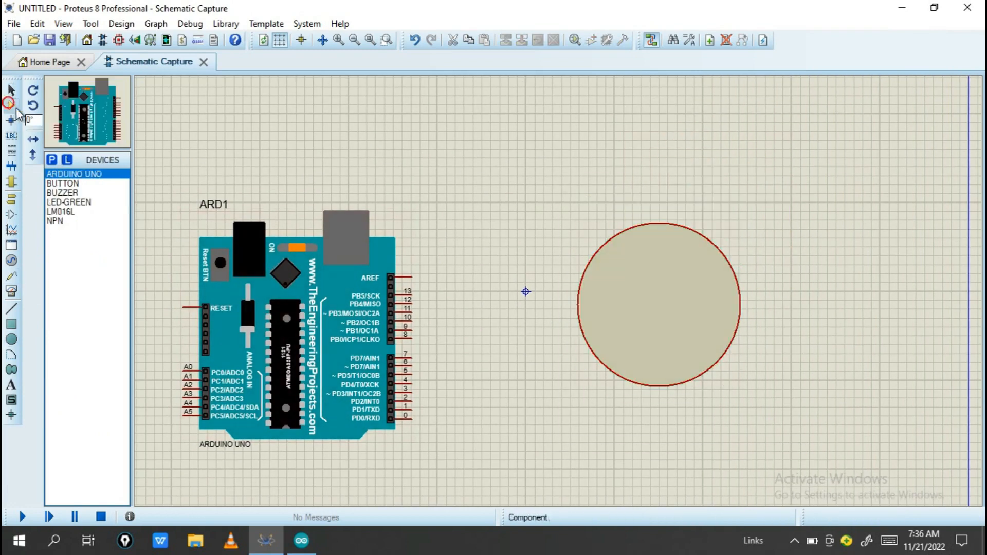
click(68, 202)
scroll(731, 313, up, 3)
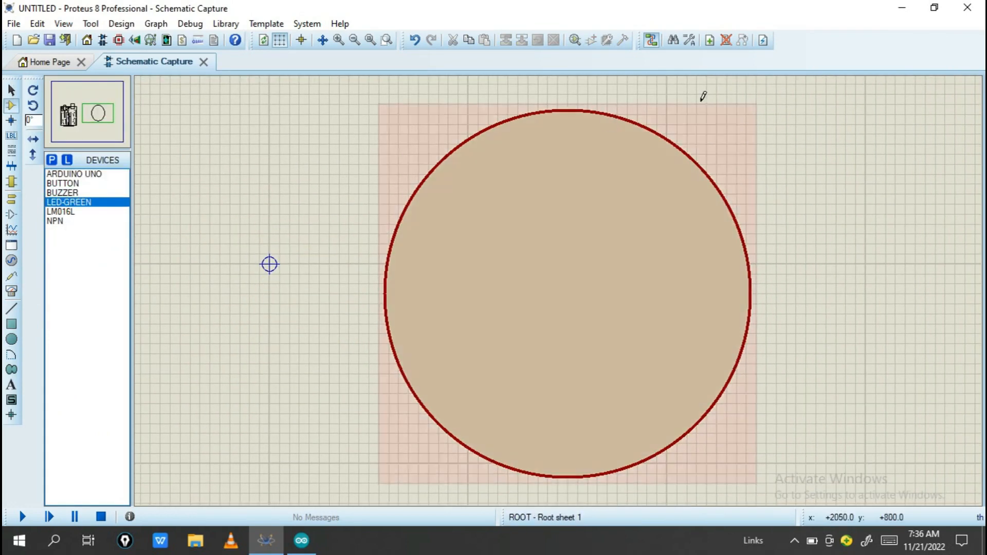
click(567, 133)
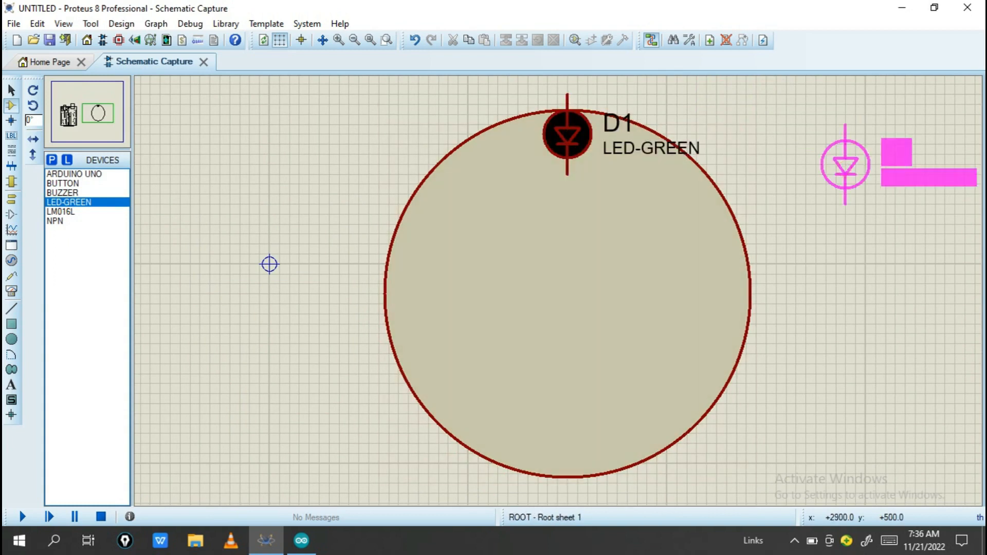
click(726, 294)
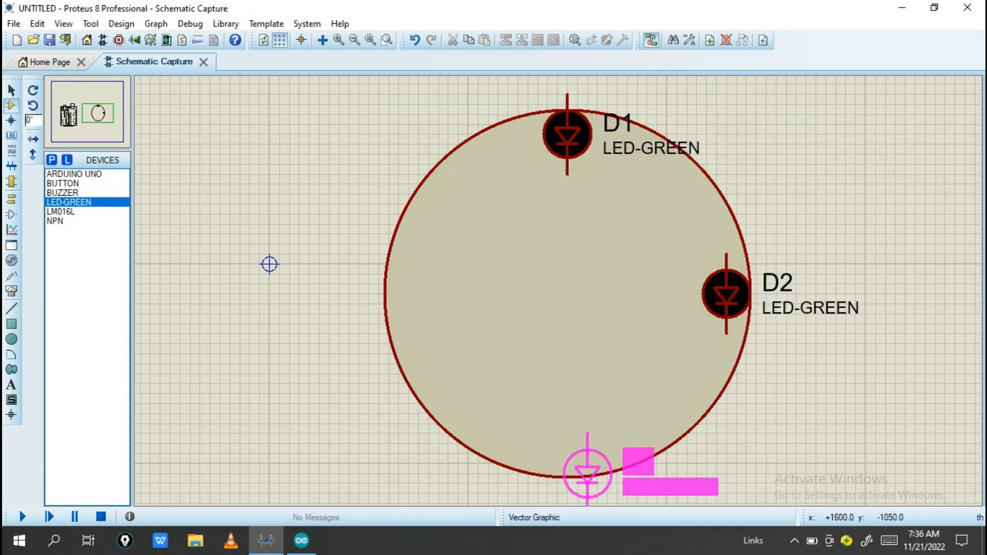
click(578, 453)
click(408, 293)
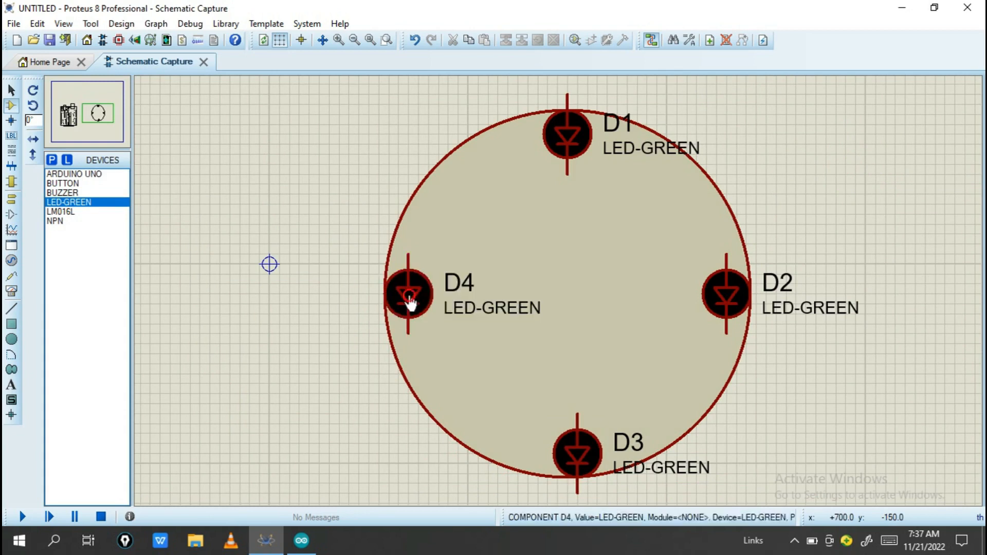
click(458, 184)
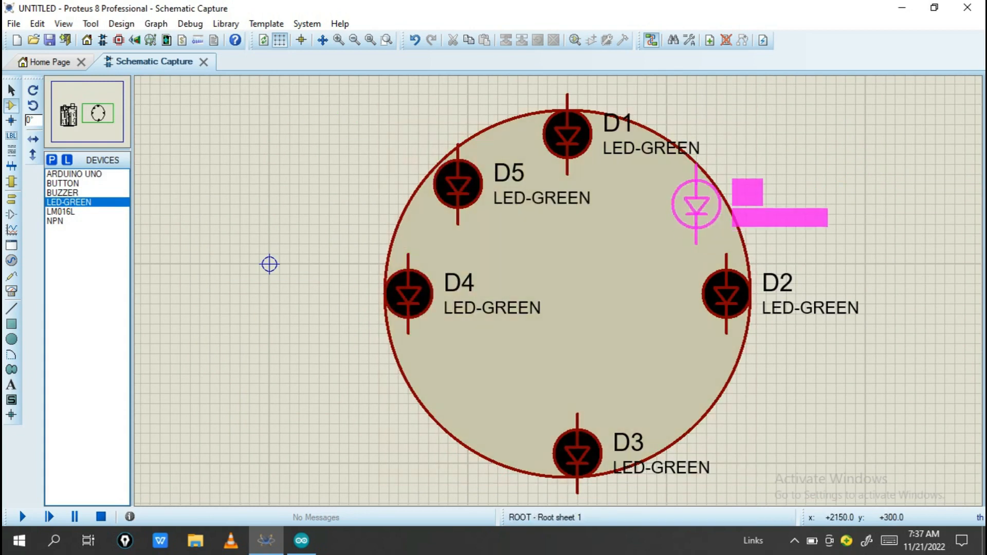
click(697, 204)
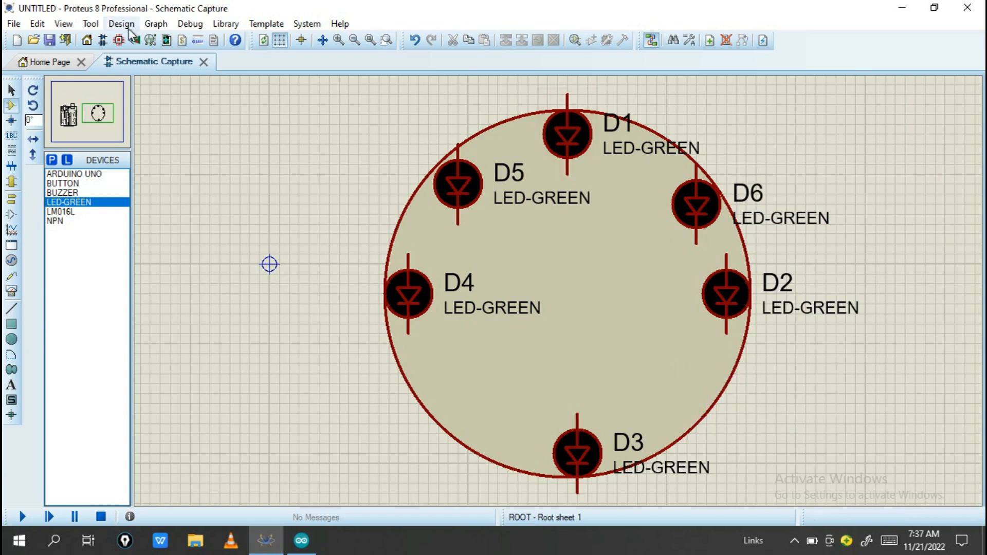
click(63, 24)
click(134, 136)
click(64, 23)
click(92, 109)
click(91, 23)
mouse_move(63, 23)
click(90, 125)
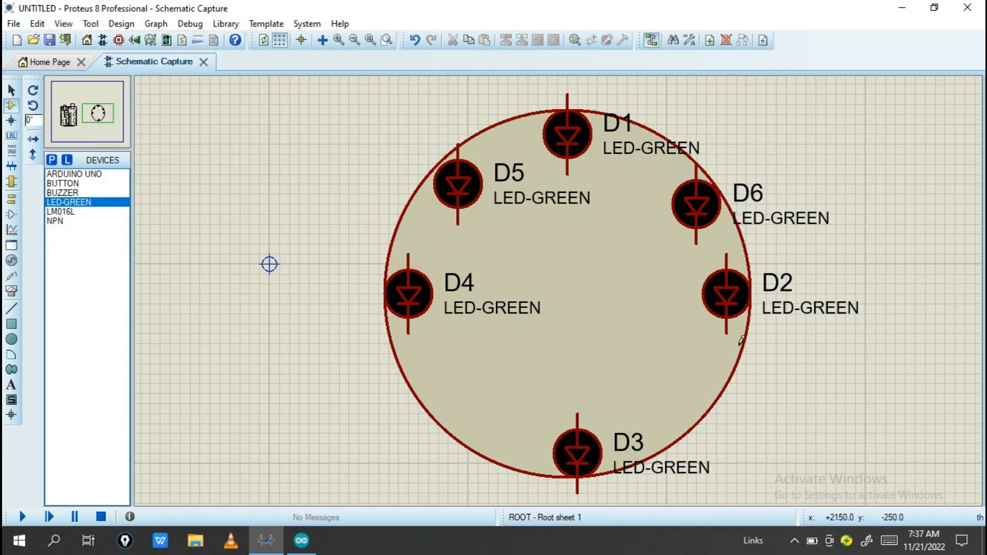
Place two more LED-GREEN devices at the lower right and lower left of the circle to complete the ring.
click(687, 405)
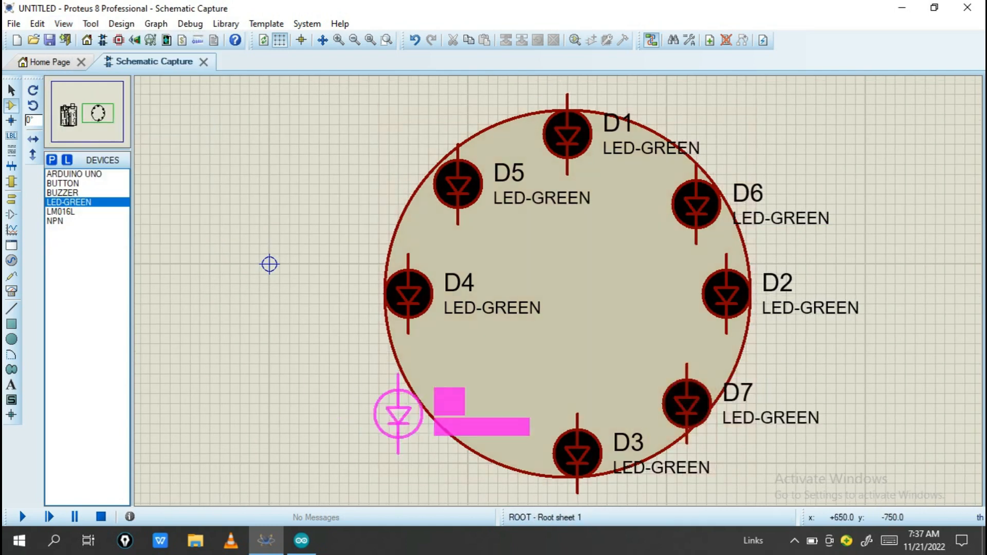
click(458, 414)
scroll(457, 414, down, 3)
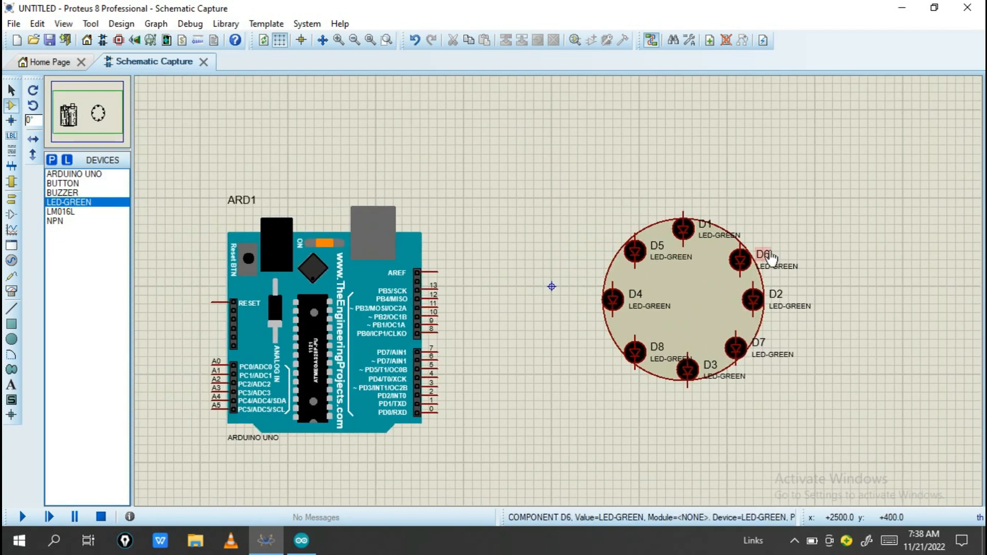
Place DEFAULT terminals rotated to -90° on the upper pin of D1 and just above D6.
click(11, 199)
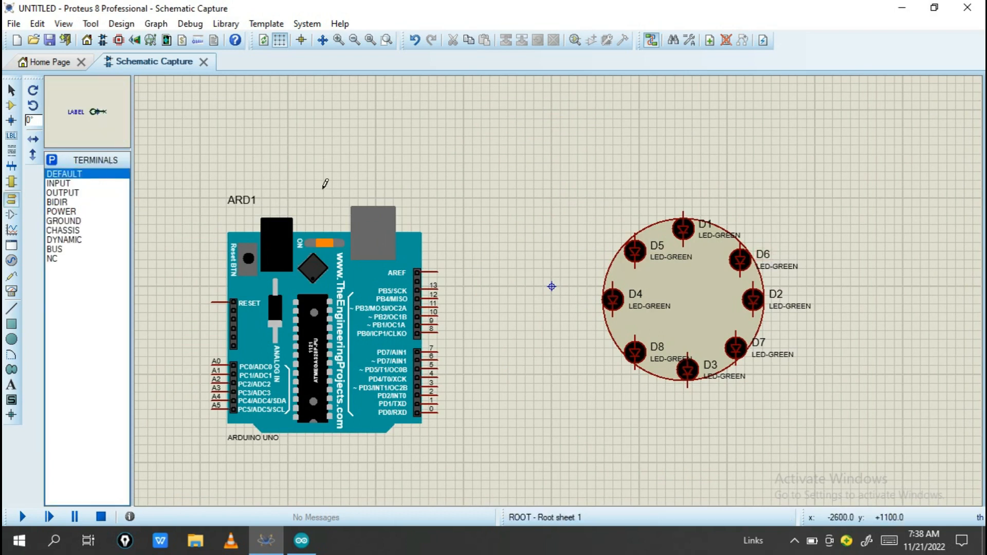
click(33, 90)
scroll(556, 214, up, 1)
scroll(560, 205, up, 1)
scroll(578, 192, down, 1)
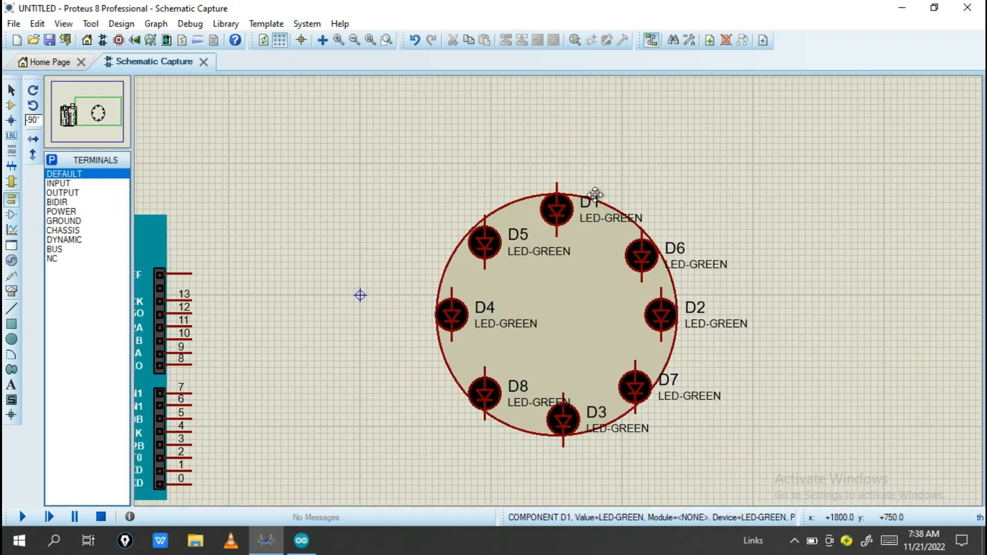
click(571, 170)
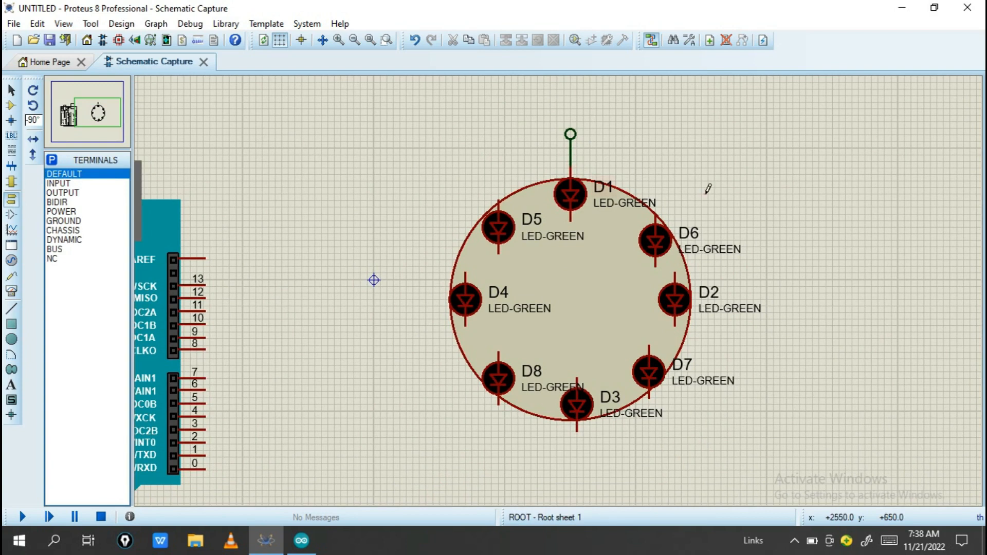
click(678, 206)
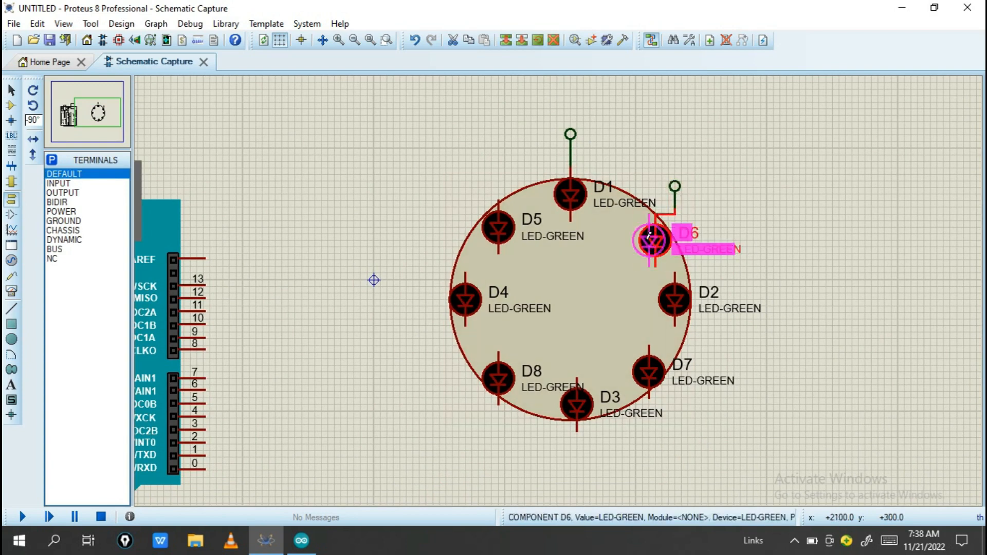
right_click(676, 210)
click(722, 251)
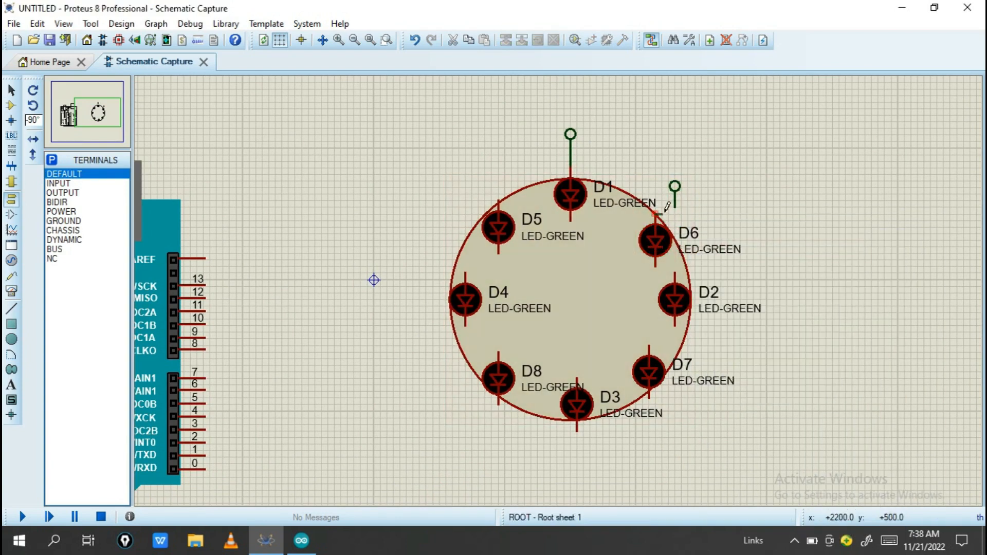
mouse_move(658, 246)
mouse_down()
mouse_move(715, 224)
mouse_move(649, 245)
mouse_move(663, 249)
mouse_up()
click(803, 247)
middle_click(810, 255)
click(635, 214)
key(ctrl+z)
key(ctrl+z)
key(ctrl+z)
Wire the upper pin of D6 to the terminal above it.
right_click(644, 176)
right_click(644, 175)
click(625, 180)
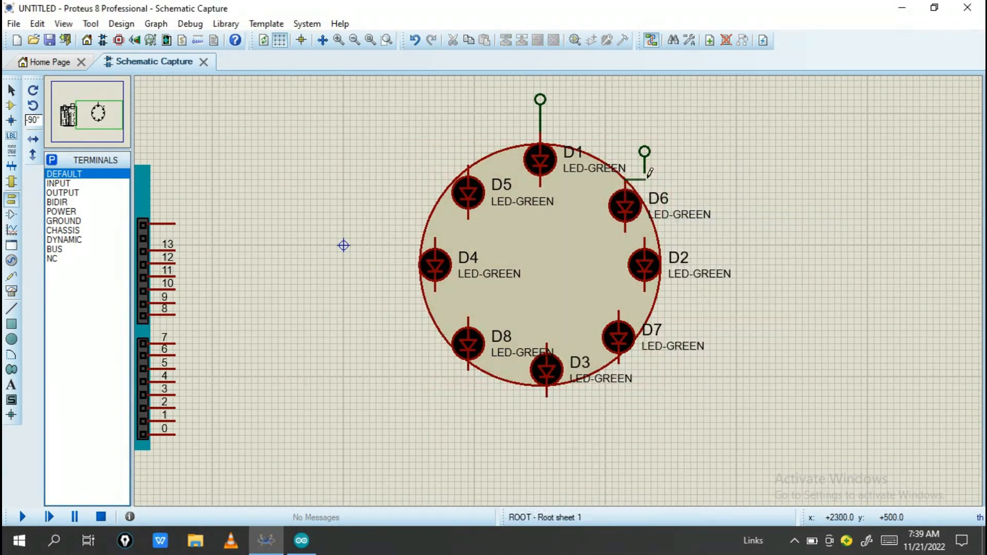
click(698, 191)
Clear the LED-GREEN value text of D6 and place DEFAULT terminals beside D2 and D7.
double_click(671, 214)
key(BackSpace)
key(Return)
click(697, 187)
drag(697, 187, 678, 200)
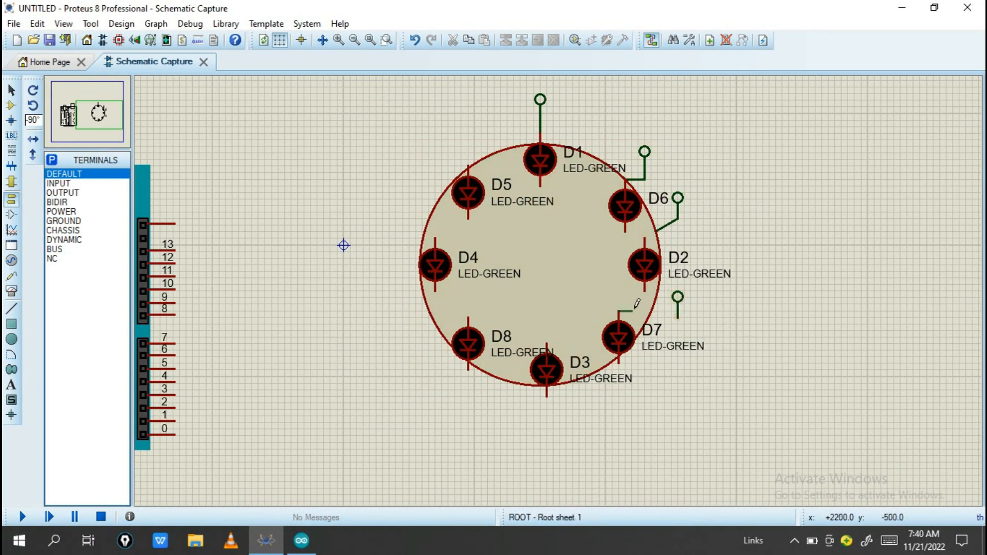
Clear the LED-GREEN value text of D3, D7, D2, D1, D5, D4 and D8.
double_click(605, 384)
key(BackSpace)
key(Return)
click(663, 350)
double_click(663, 350)
key(BackSpace)
key(Return)
double_click(698, 273)
key(BackSpace)
key(Return)
double_click(587, 168)
key(BackSpace)
key(Return)
double_click(522, 201)
key(BackSpace)
key(Return)
double_click(490, 274)
key(BackSpace)
key(Return)
double_click(524, 352)
key(BackSpace)
key(Return)
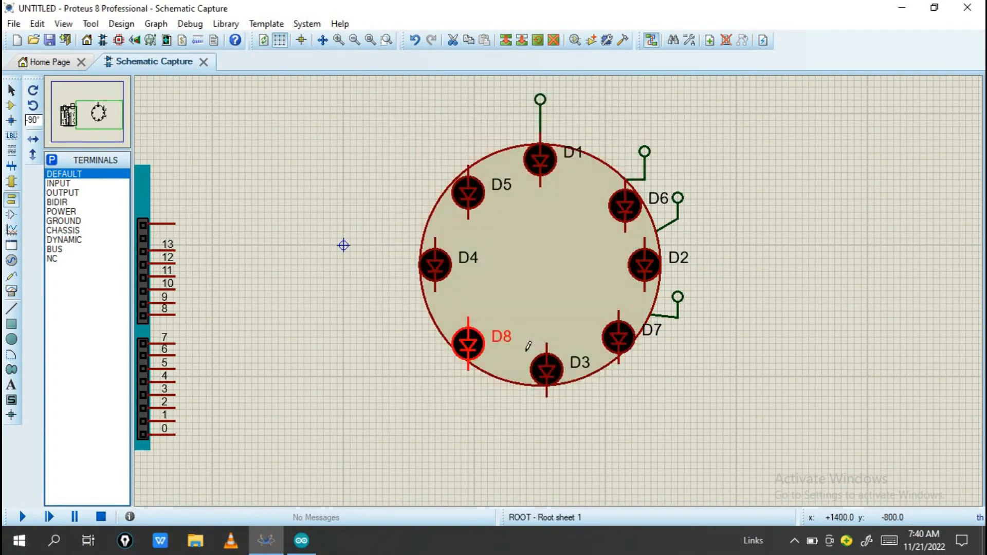
Place DEFAULT terminals just above D3 and D8 inside the circle.
click(589, 400)
click(560, 329)
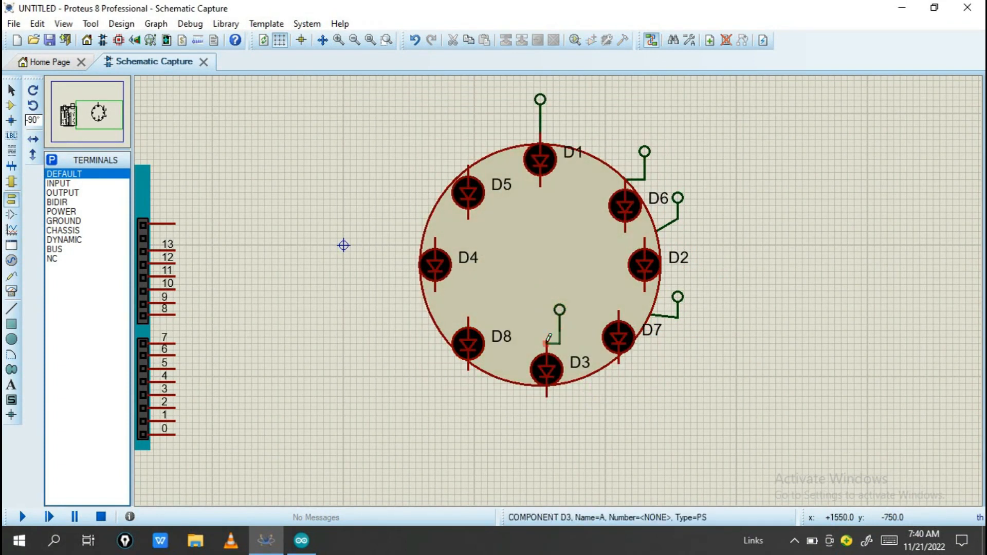
click(488, 317)
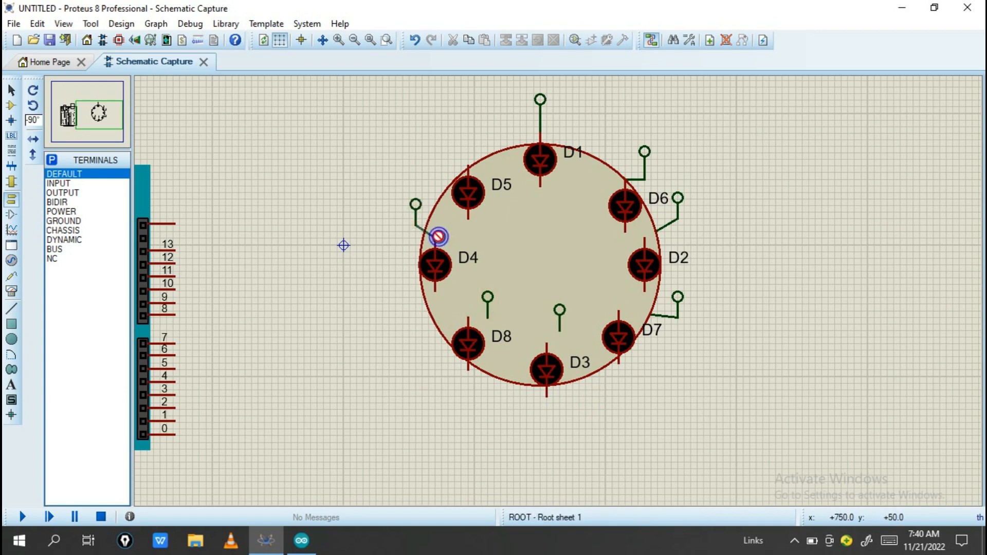
Connect DEFAULT terminals to D4 and D5, placing one outside the circle beside D4 and one above D5.
click(439, 237)
click(416, 225)
click(461, 147)
click(468, 146)
click(469, 146)
click(468, 166)
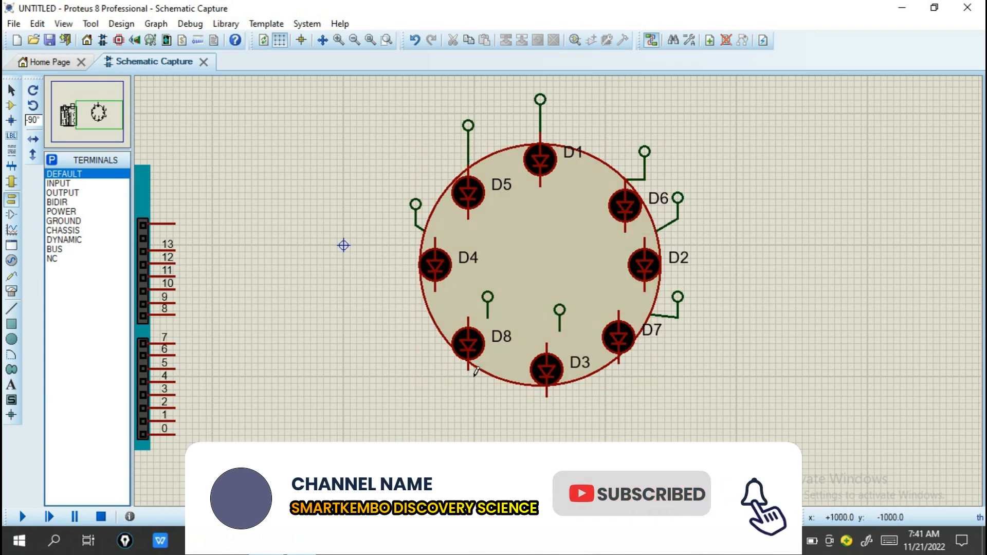
Wire the lower pins of D8, D3 and D7 together.
click(547, 396)
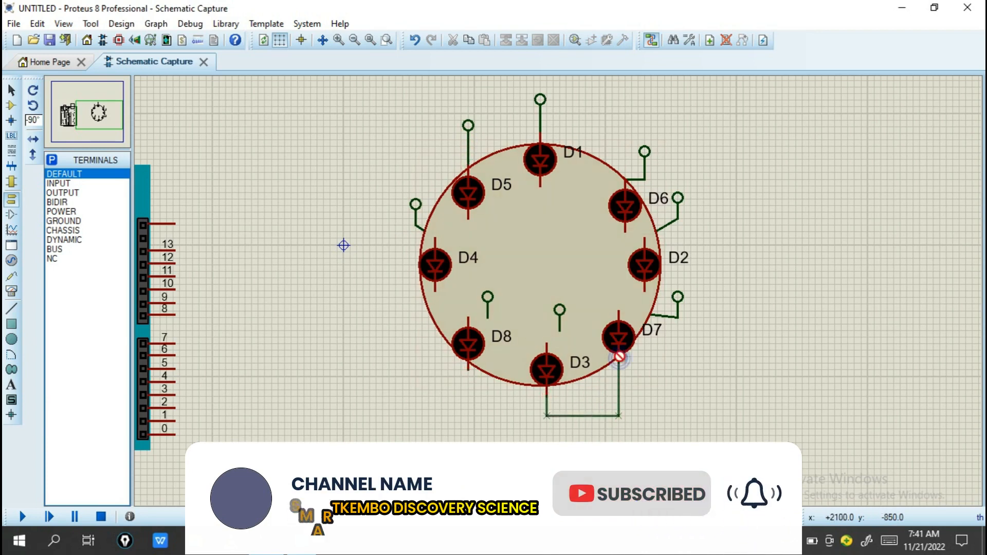
click(645, 396)
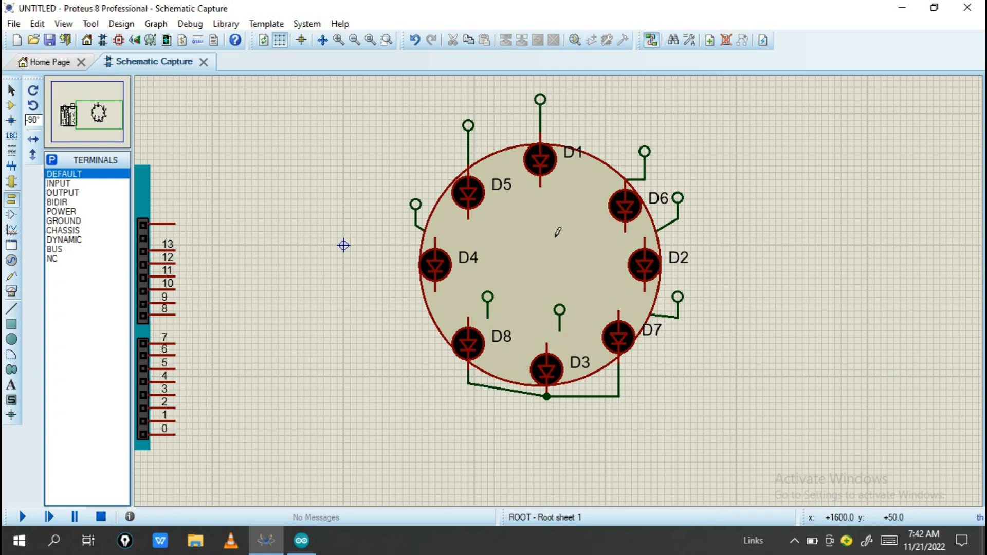
Try to wire the lower pins of D1 and D2 to a junction near the circle's centre.
middle_click(717, 282)
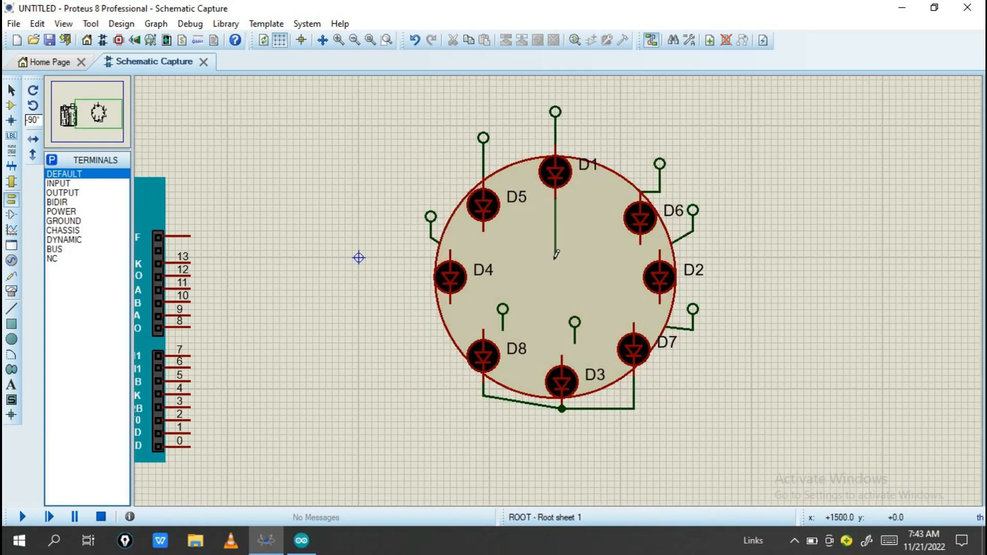
right_click(638, 248)
click(660, 303)
click(542, 231)
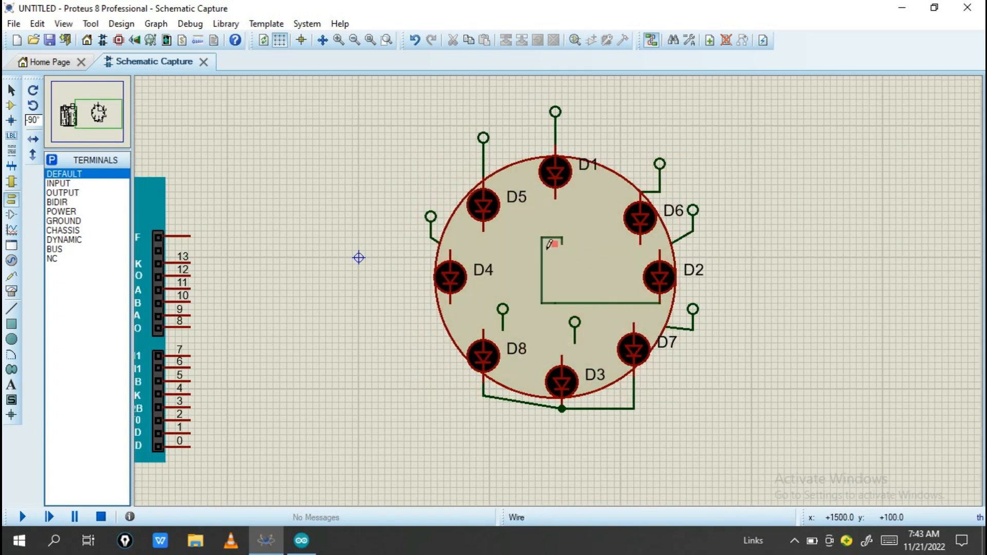
Wire the lower pins of D5, D4 and D6 to the junction near the circle's centre.
click(484, 232)
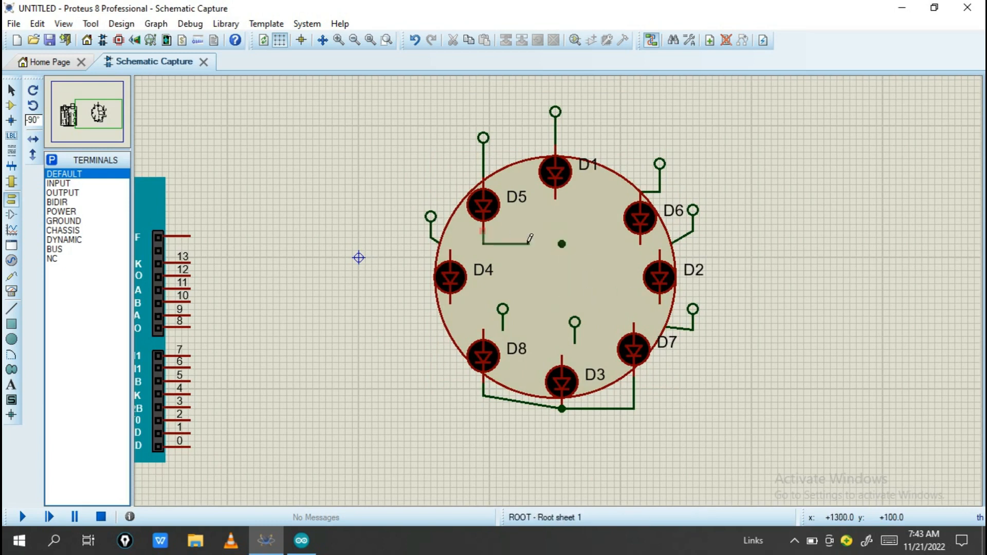
click(451, 304)
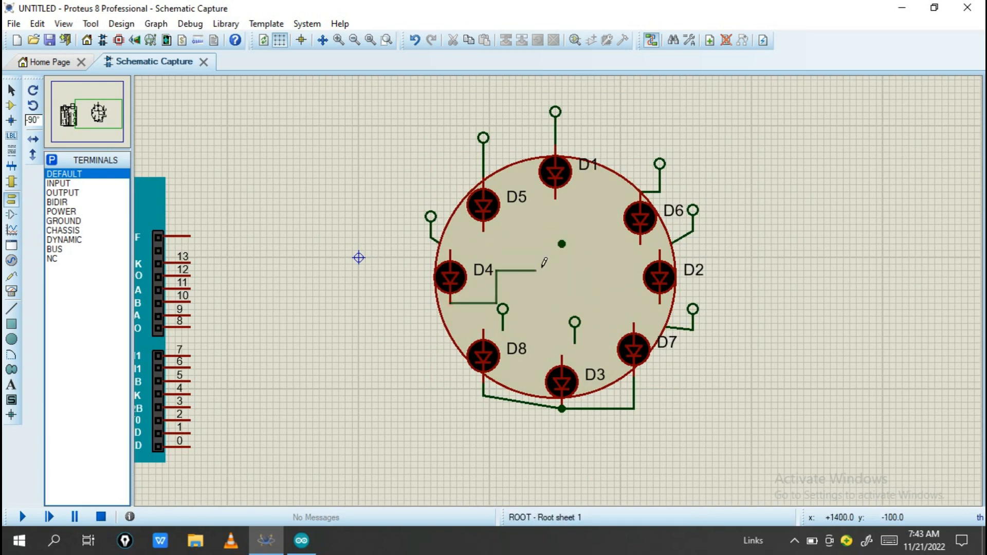
right_click(562, 243)
click(483, 232)
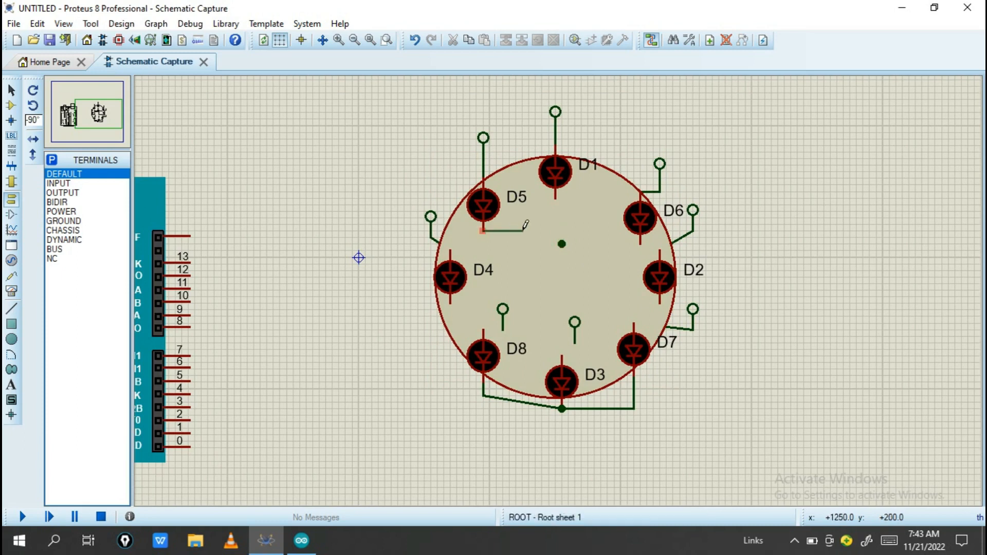
click(641, 242)
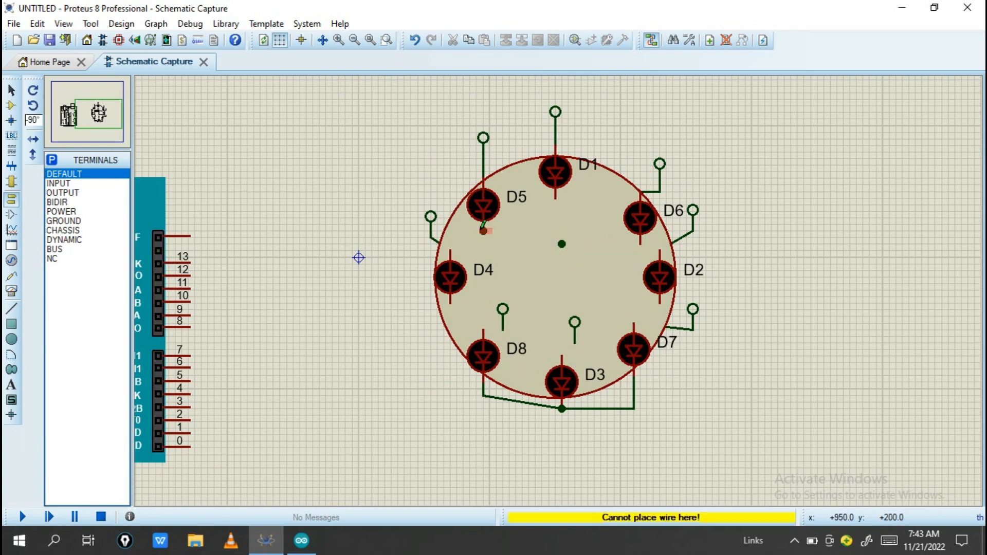
click(483, 230)
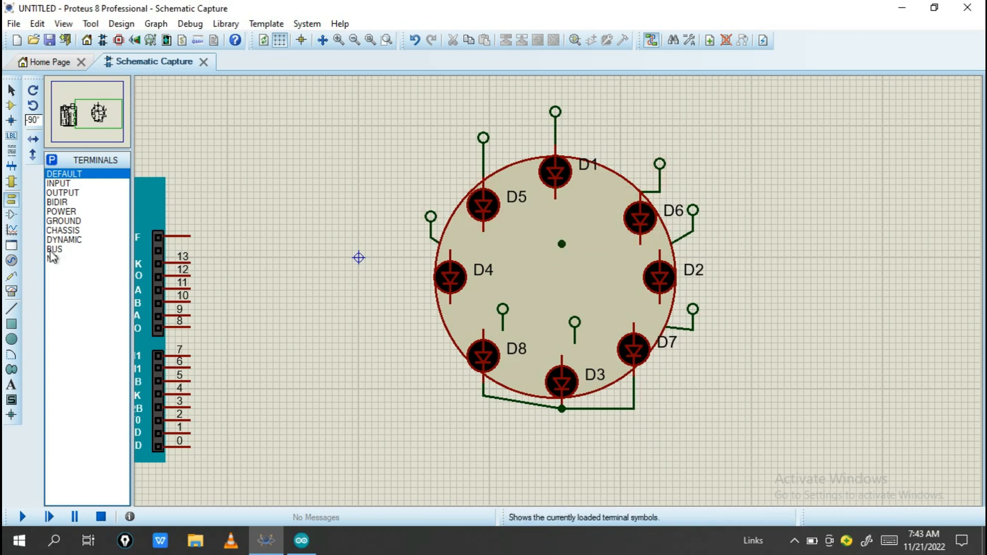
Place GROUND terminals beside D1 and below D3, and wire the lower one to the junction under D3.
click(64, 221)
click(30, 93)
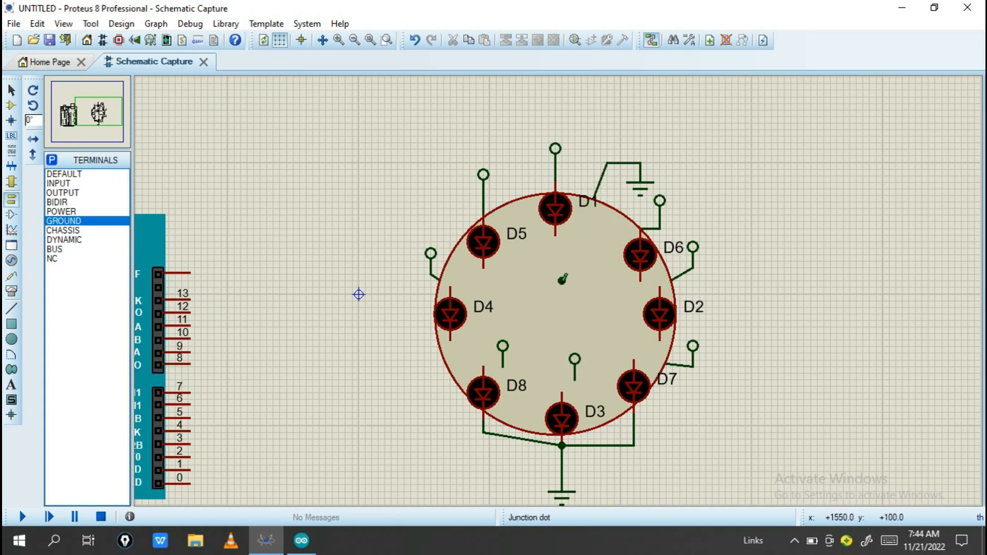
middle_click(753, 268)
click(861, 214)
Label the terminals of D1, D6, D2 and D7 as 1, 2, 3 and 4 respectively.
double_click(667, 98)
text(1)
key(Return)
double_click(770, 150)
text(2)
key(Return)
double_click(802, 196)
text(3)
key(Return)
double_click(801, 294)
text(4)
key(Return)
Label the terminals of D3, D8, D4 and D5 as 5, 6, 7 and 8 respectively.
double_click(683, 304)
text(5)
key(Return)
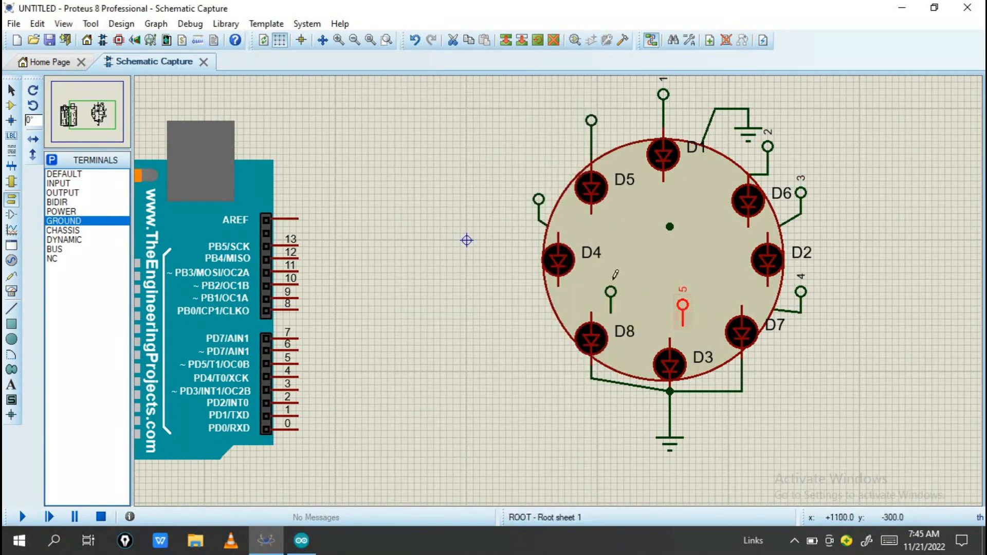
double_click(611, 293)
text(6)
key(Return)
double_click(539, 201)
text(7)
key(Return)
double_click(590, 130)
text(8)
key(Return)
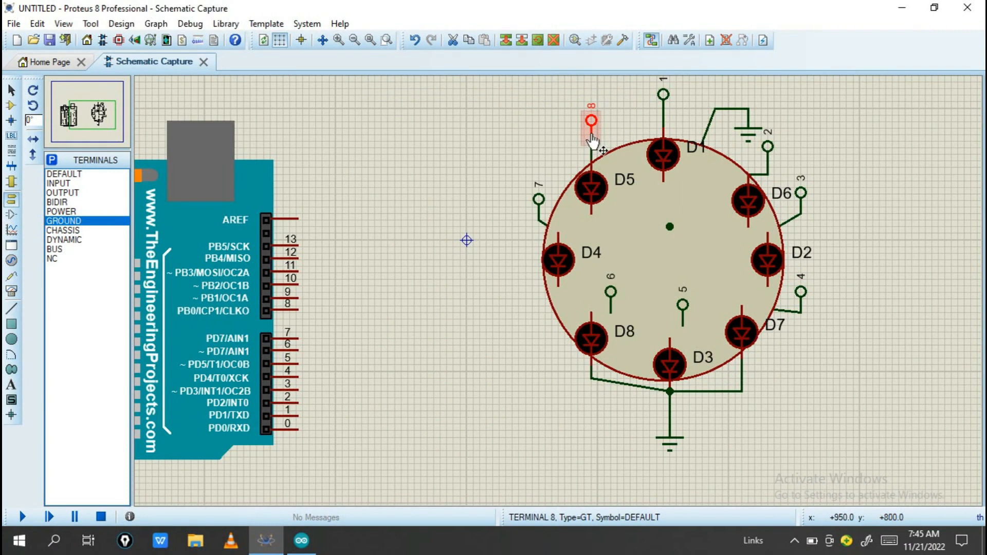
Place a column of DEFAULT terminals, rotated 180 degrees, beside Arduino digital pins 1 to 8.
key(F5)
click(61, 173)
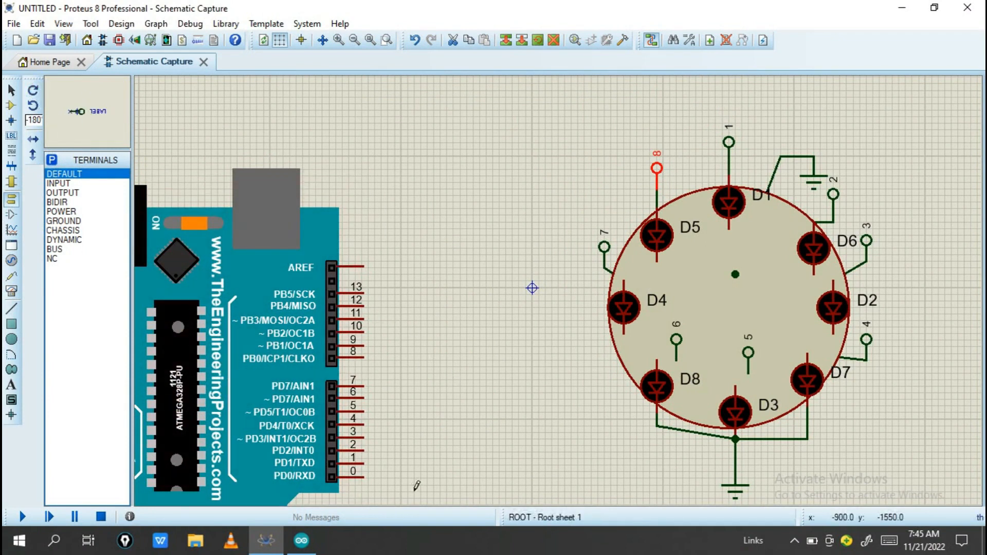
click(390, 465)
scroll(389, 466, up, 3)
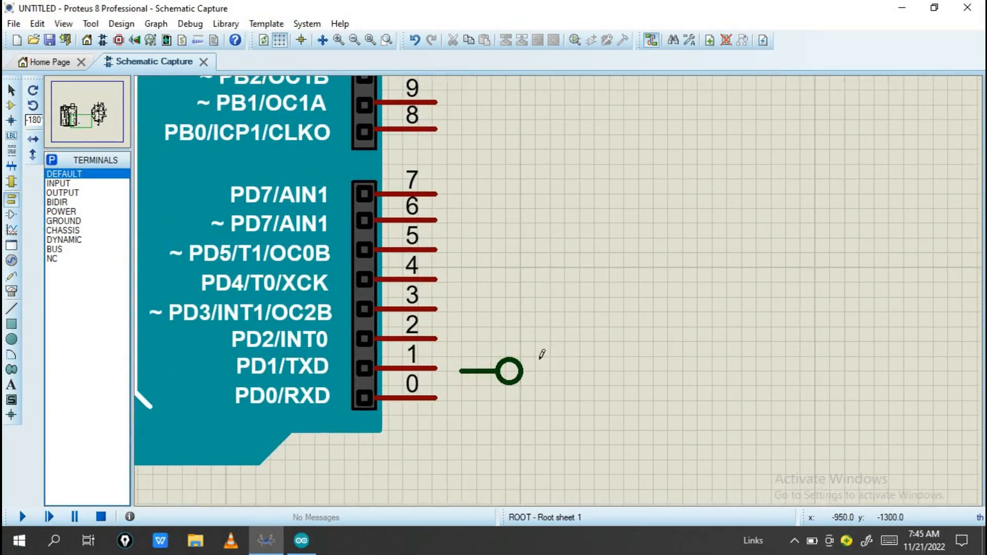
click(389, 453)
click(389, 440)
click(495, 281)
click(494, 251)
click(494, 222)
click(495, 194)
scroll(617, 304, up, 2)
Wire the column of DEFAULT terminals to Arduino digital pins 1 to 8.
double_click(446, 222)
double_click(447, 282)
double_click(447, 311)
double_click(446, 340)
double_click(441, 367)
double_click(441, 397)
double_click(443, 426)
double_click(439, 455)
scroll(535, 280, down, 1)
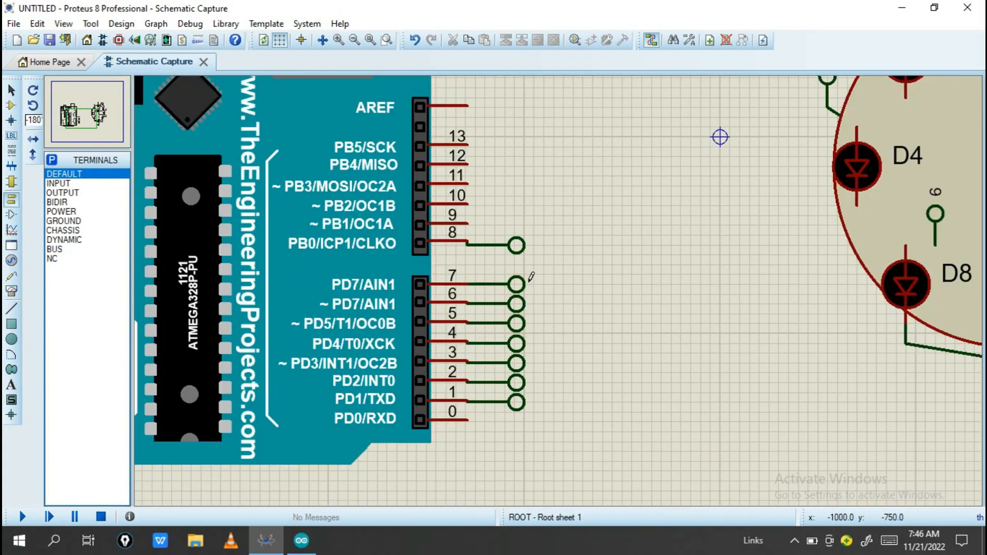
Place DEFAULT terminals beside Arduino pins 9, 11 and 12 and wire them to those pins.
scroll(532, 225, down, 1)
scroll(560, 289, up, 1)
click(538, 285)
click(533, 291)
click(533, 273)
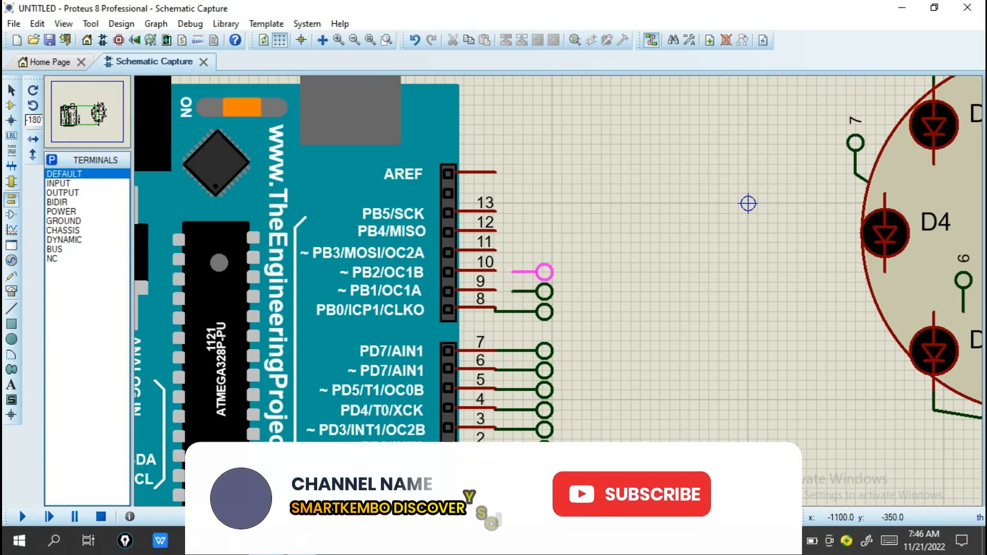
click(525, 252)
click(523, 230)
click(513, 233)
click(497, 232)
click(512, 252)
click(496, 251)
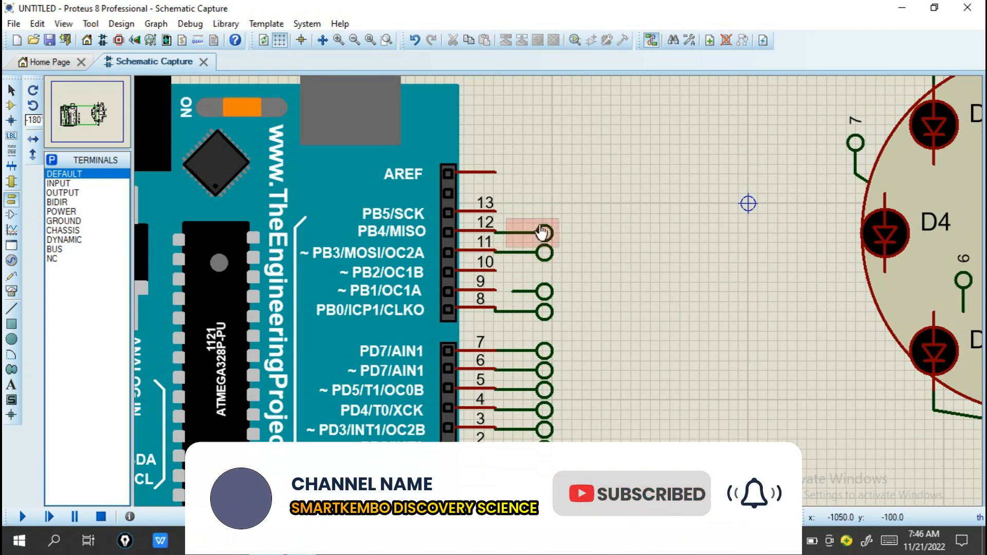
Place the LM016L LCD above the Arduino Uno.
scroll(541, 232, down, 2)
scroll(637, 282, up, 1)
scroll(558, 291, down, 1)
scroll(573, 257, up, 1)
scroll(591, 252, down, 1)
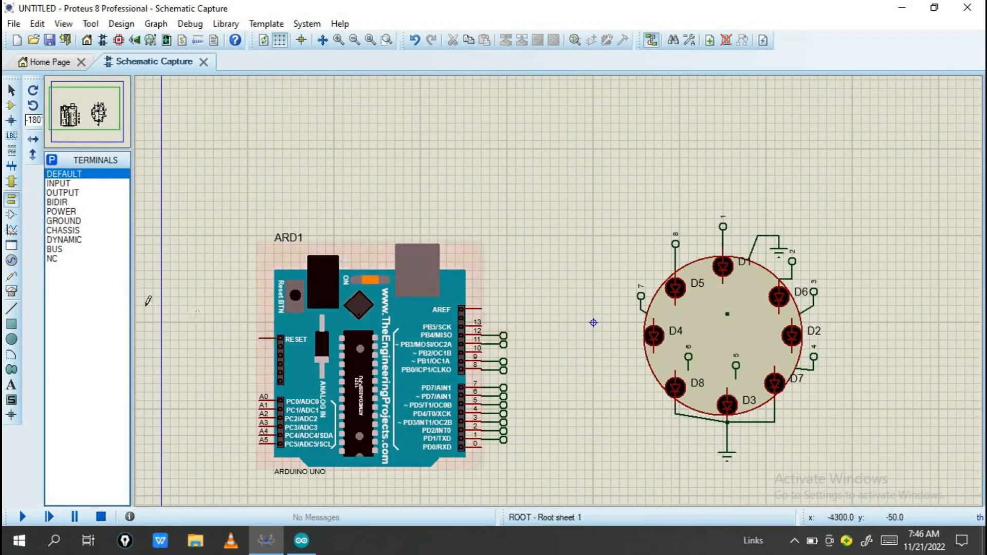
click(11, 105)
click(60, 211)
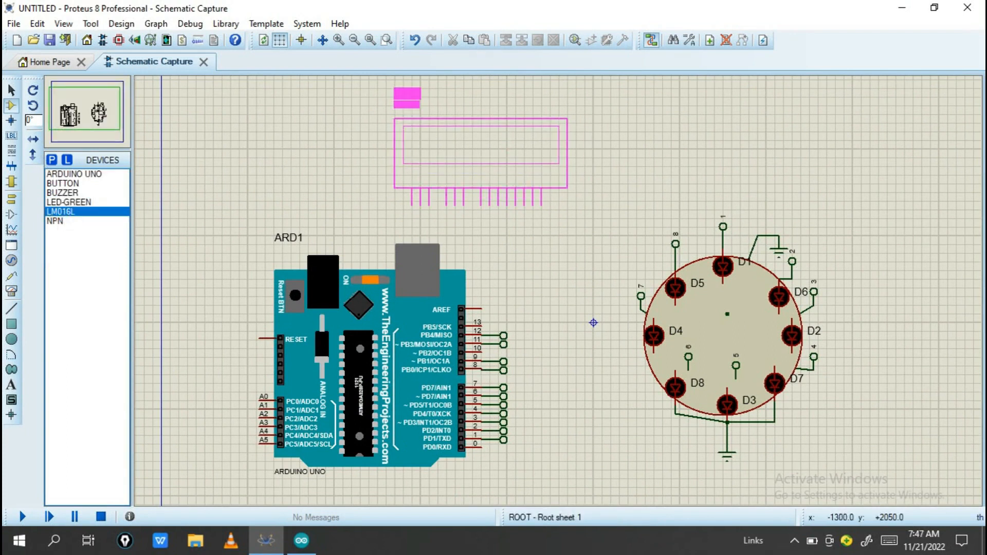
click(483, 136)
Place downward-facing DEFAULT terminals below the LCD's D4 to D7, E and RS pins and connect them.
click(11, 199)
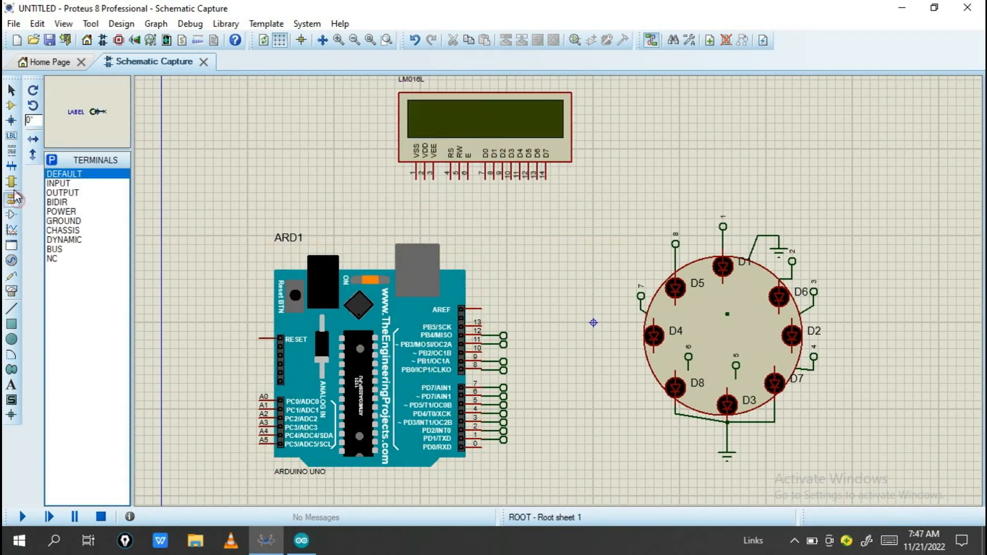
click(35, 91)
scroll(568, 298, up, 1)
click(565, 272)
click(552, 272)
click(539, 271)
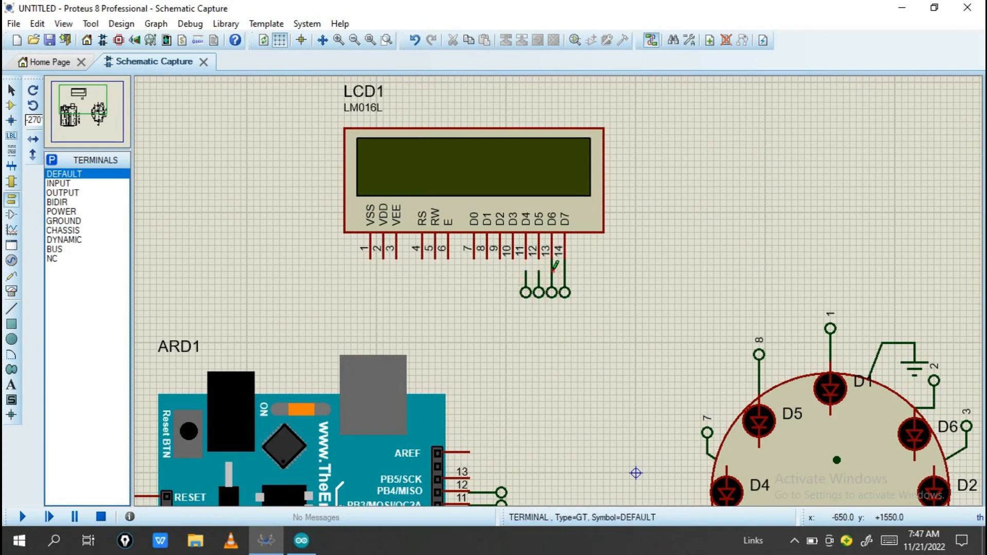
click(526, 271)
scroll(481, 271, up, 1)
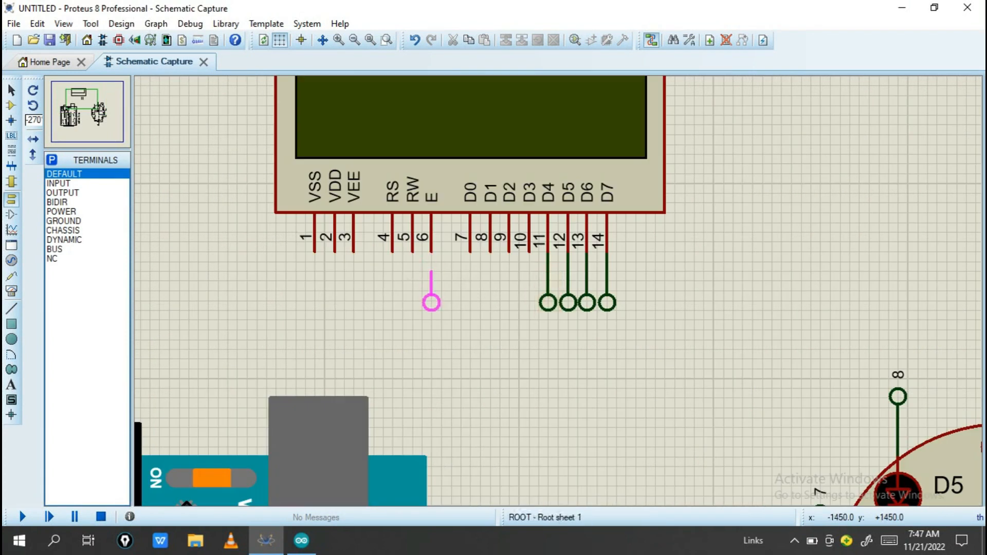
click(392, 281)
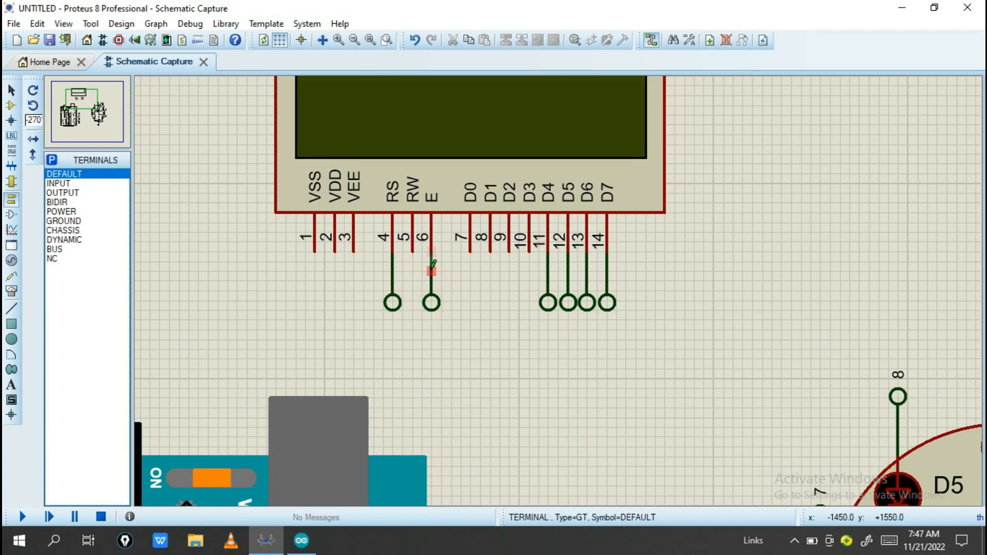
Wire a POWER terminal to the LCD's VEE pin and a GROUND terminal to its RW and VSS pins.
click(61, 211)
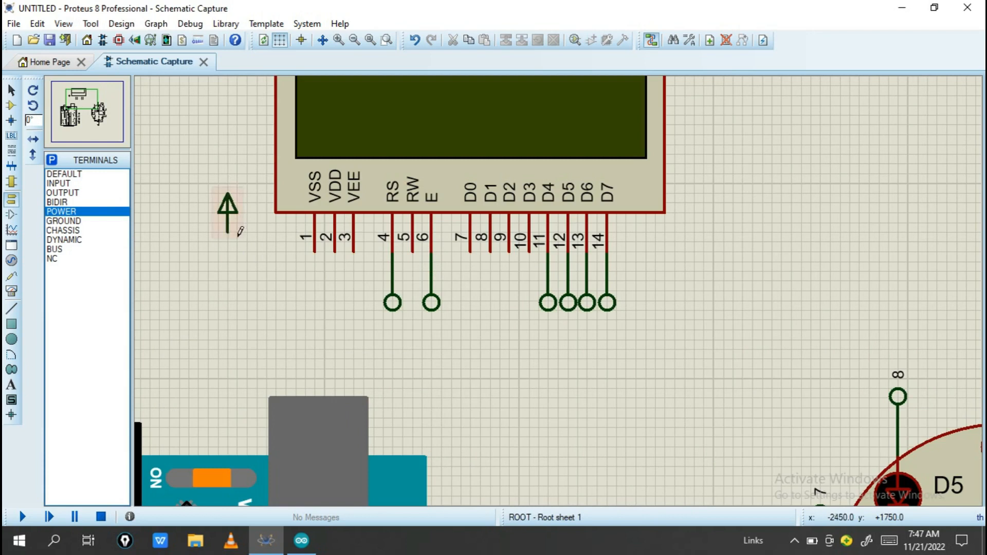
click(355, 251)
click(64, 221)
click(412, 339)
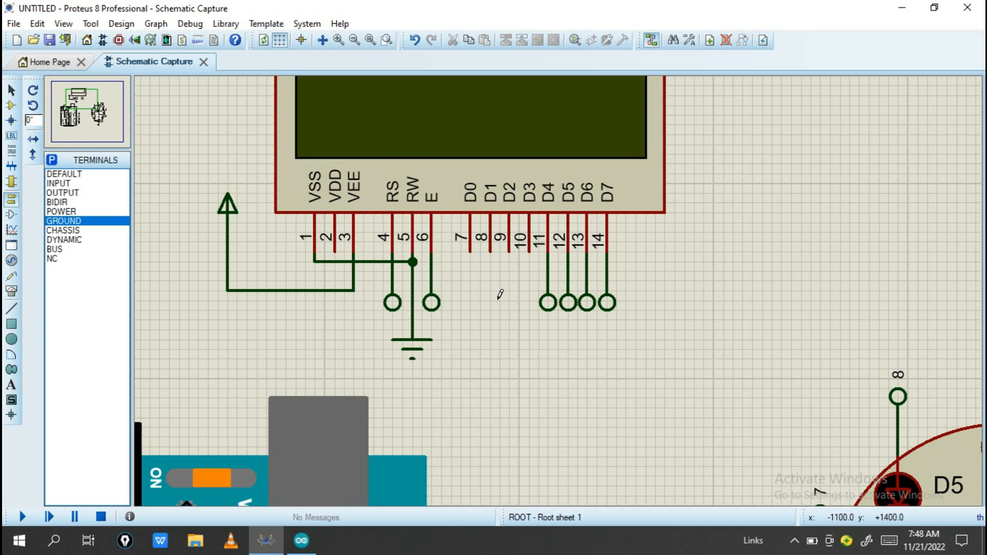
Label the terminals of the LCD's D7, D6, D5 and D4 pins as A5, A4, A3 and A@ respectively.
double_click(609, 303)
text(A5)
key(Return)
double_click(587, 303)
text(A4)
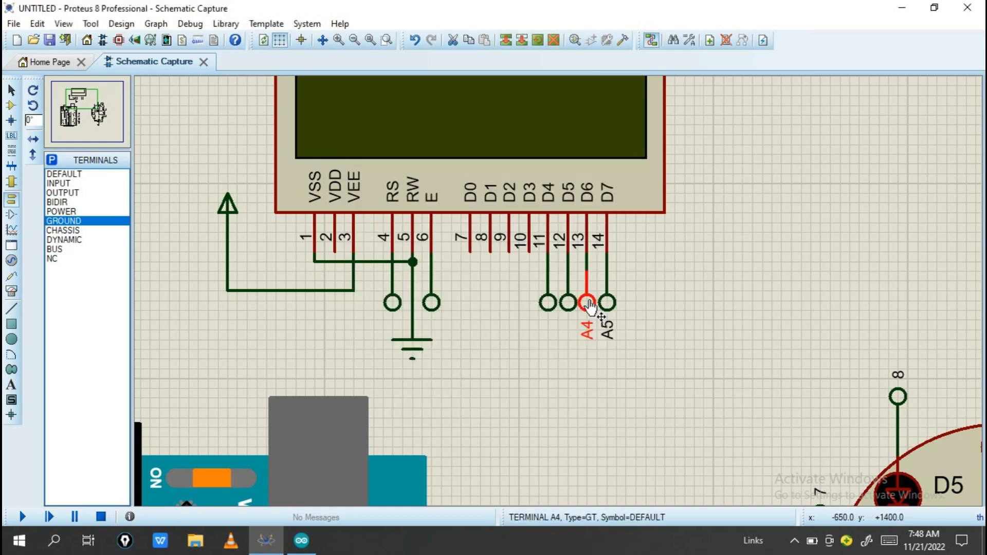
double_click(566, 306)
text(A3)
key(Return)
double_click(548, 304)
text(A@)
key(Return)
Label the LCD's E terminal 11 and its RS terminal 12.
double_click(432, 304)
text(11)
key(Return)
double_click(393, 304)
text(12)
key(Return)
Label the terminals at Arduino pins 1 to 6 with their matching pin numbers.
scroll(522, 322, down, 2)
middle_click(521, 349)
double_click(521, 341)
text(2)
key(Return)
double_click(521, 325)
text(4)
key(Return)
double_click(522, 315)
text(5)
key(Return)
double_click(522, 306)
text(6)
Label the terminals at Arduino pins 7, 8, 9, 11 and 12 with their matching pin numbers.
double_click(521, 298)
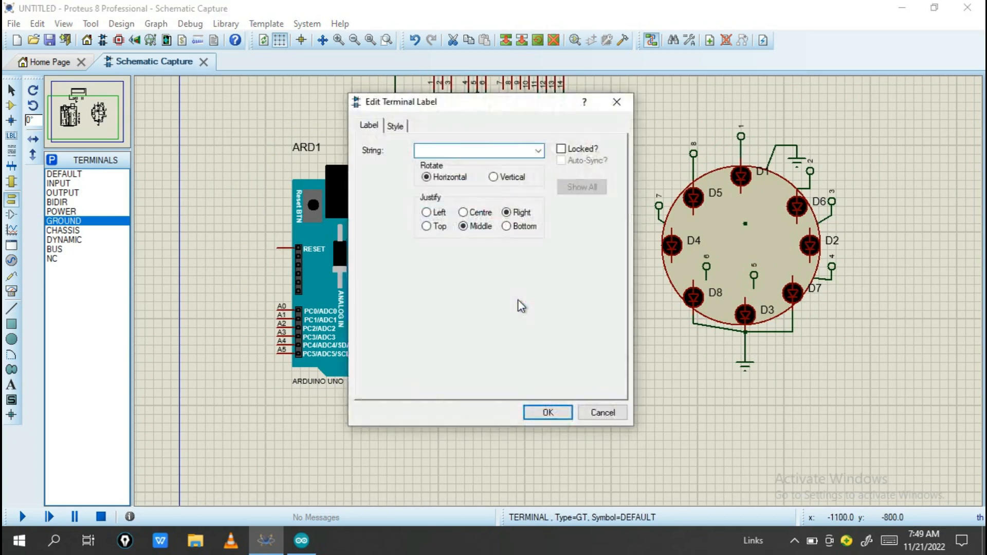
text(9)
key(Return)
double_click(524, 255)
text(11)
key(Return)
double_click(525, 246)
text(12)
key(Return)
Attach DEFAULT terminals to the Arduino's analog pins A2 to A5 and label them A2, A3, A4 and A5.
click(64, 174)
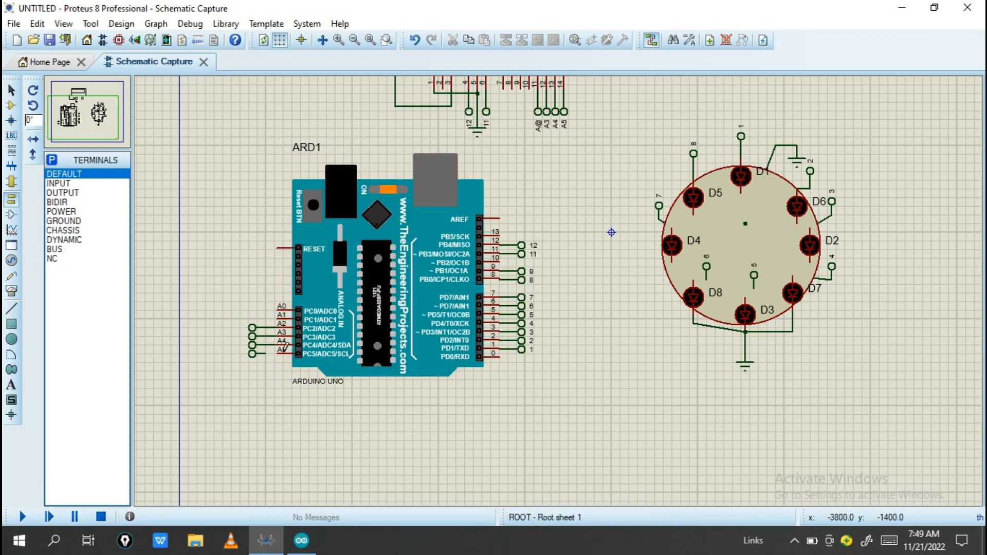
double_click(253, 355)
text(A5)
key(Return)
double_click(252, 345)
text(A4)
key(Return)
double_click(252, 336)
text(A3)
key(Return)
double_click(252, 328)
text(A2)
key(Return)
Place two BUTTON parts beside the Arduino's analog pins and wire them to A0 and A1.
click(11, 105)
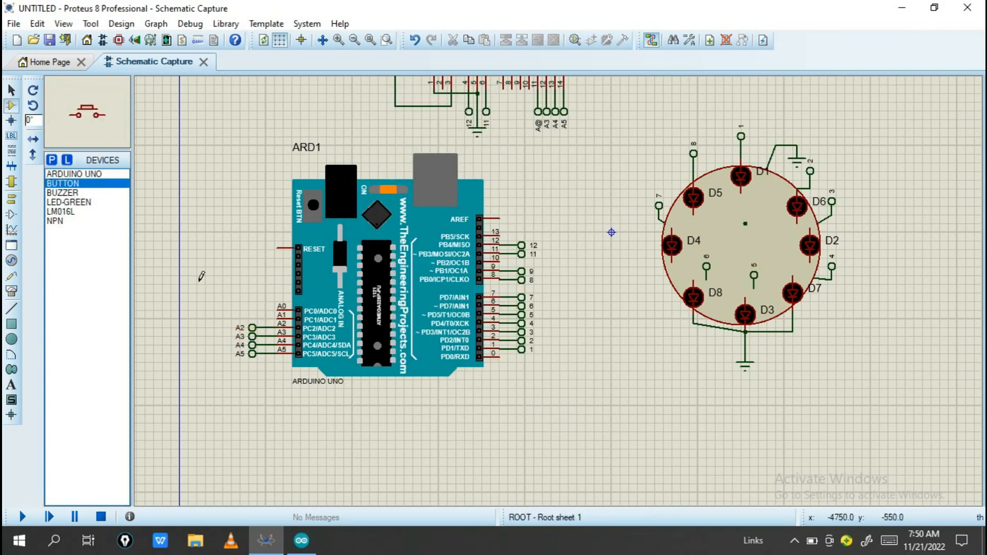
click(240, 277)
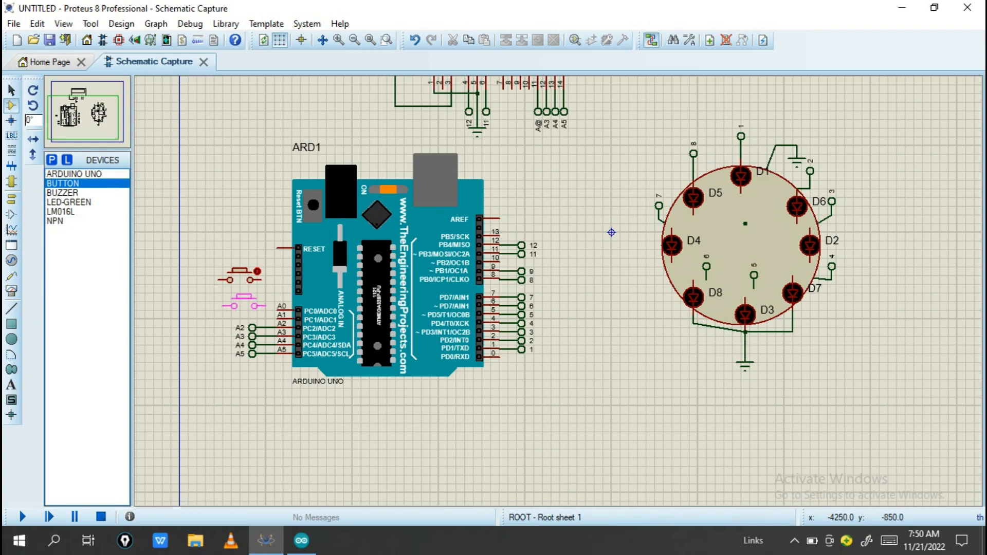
click(240, 310)
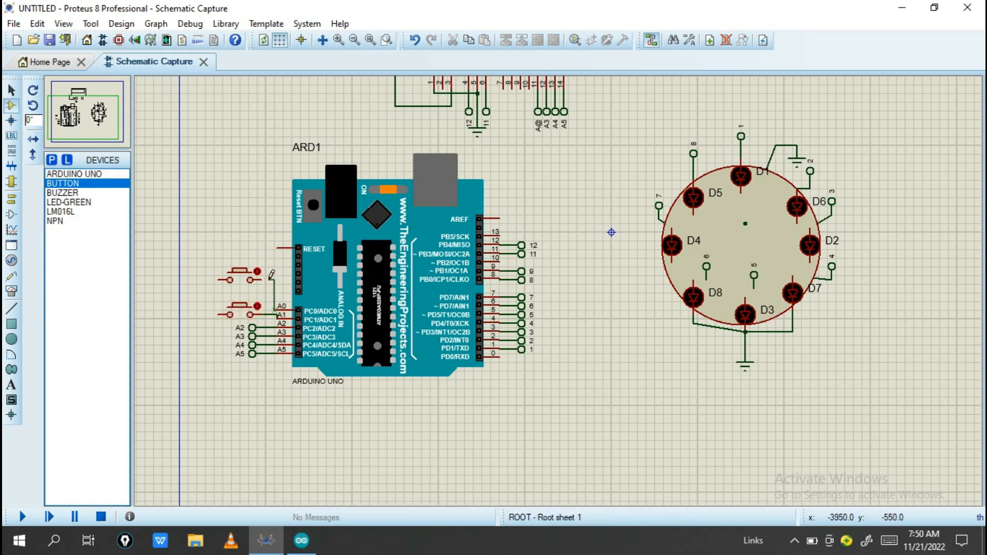
Join the outer pins of both buttons and wire them to a GROUND terminal.
click(215, 314)
click(10, 200)
click(64, 222)
click(206, 340)
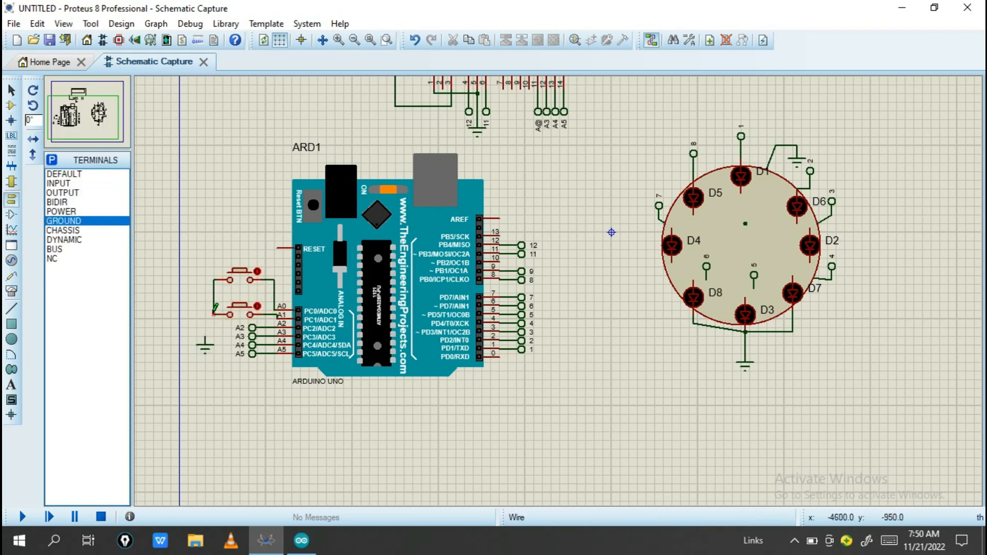
Place an NPN transistor in the open area between the Arduino and the LED ring, below D8.
click(10, 105)
click(89, 221)
click(636, 422)
click(581, 388)
Place a BUZZER below the NPN transistor and wire its upper pin to the transistor's emitter.
click(66, 174)
click(64, 193)
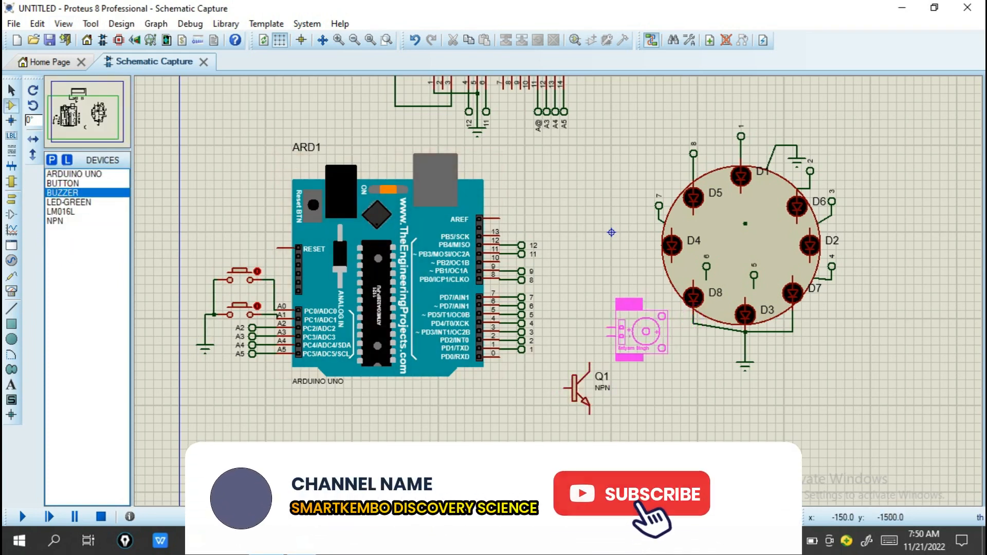
click(634, 445)
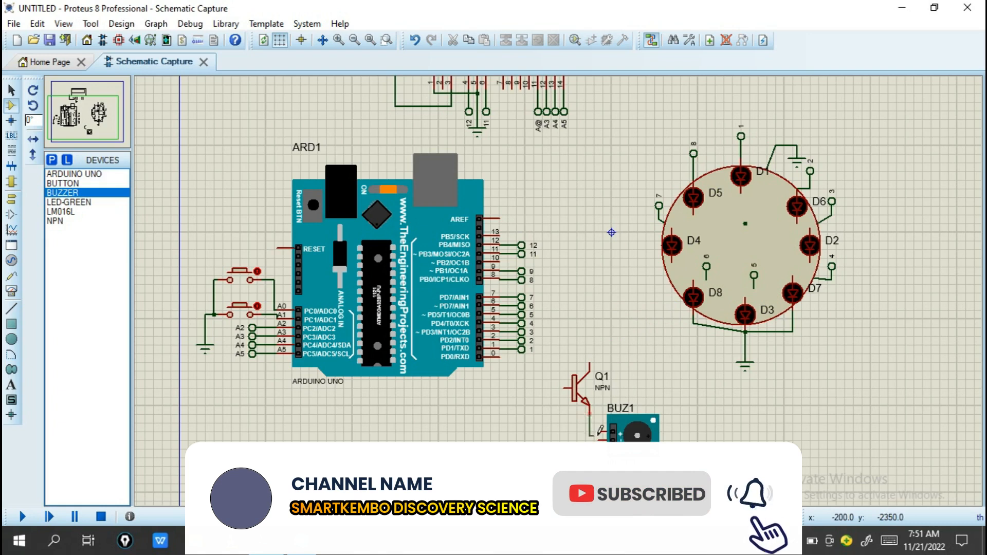
Place a DEFAULT terminal beside the NPN transistor, wire it to the base and label it 9.
click(12, 202)
click(544, 405)
click(558, 389)
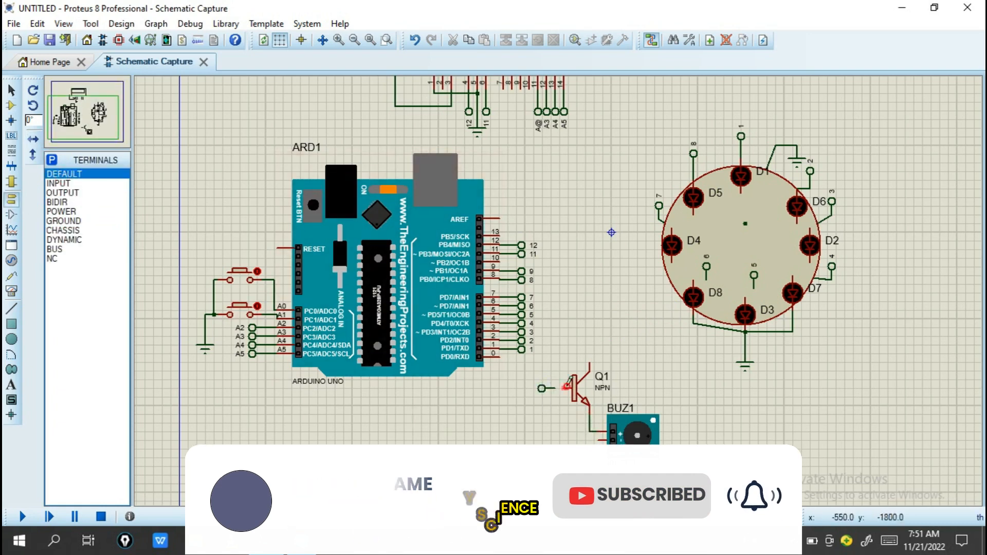
double_click(545, 389)
text(9)
click(543, 412)
Place a POWER terminal above the NPN transistor and wire it to the collector.
click(61, 211)
click(587, 320)
click(591, 328)
click(591, 337)
click(590, 363)
Place a GROUND terminal below the buzzer and wire it to the buzzer's lower pin.
click(62, 221)
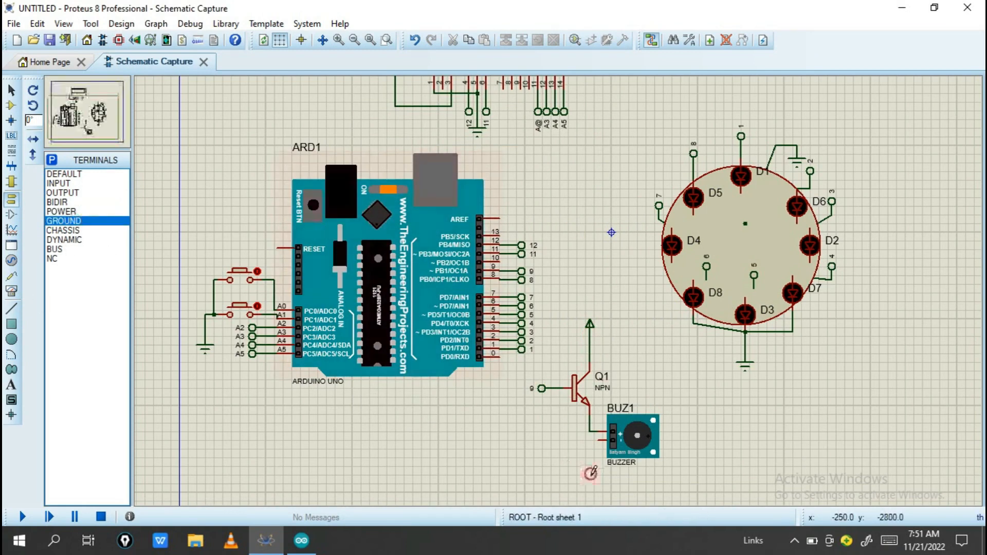
click(598, 441)
click(585, 462)
scroll(570, 305, down, 1)
middle_click(571, 306)
click(455, 378)
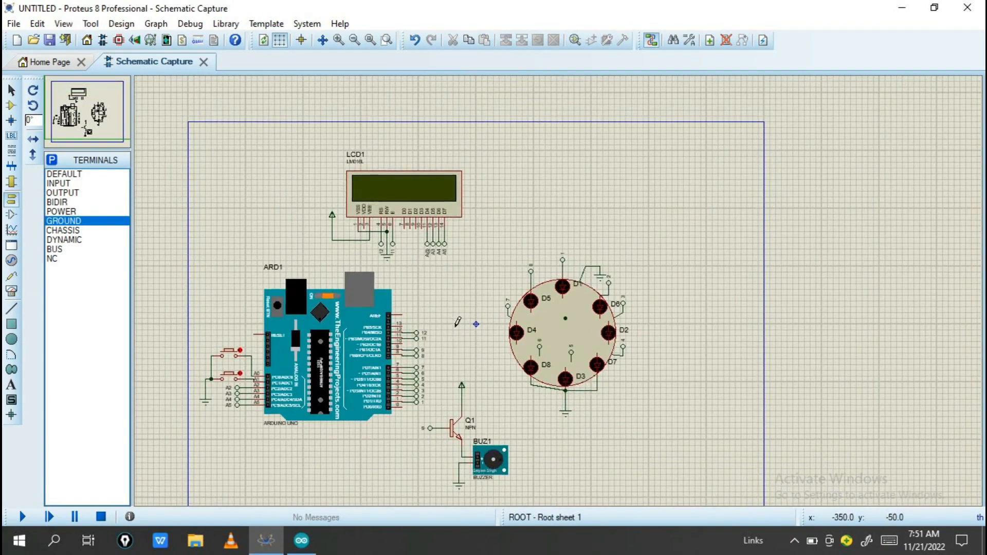
drag(294, 131, 556, 269)
drag(433, 230, 485, 255)
click(660, 393)
middle_click(660, 395)
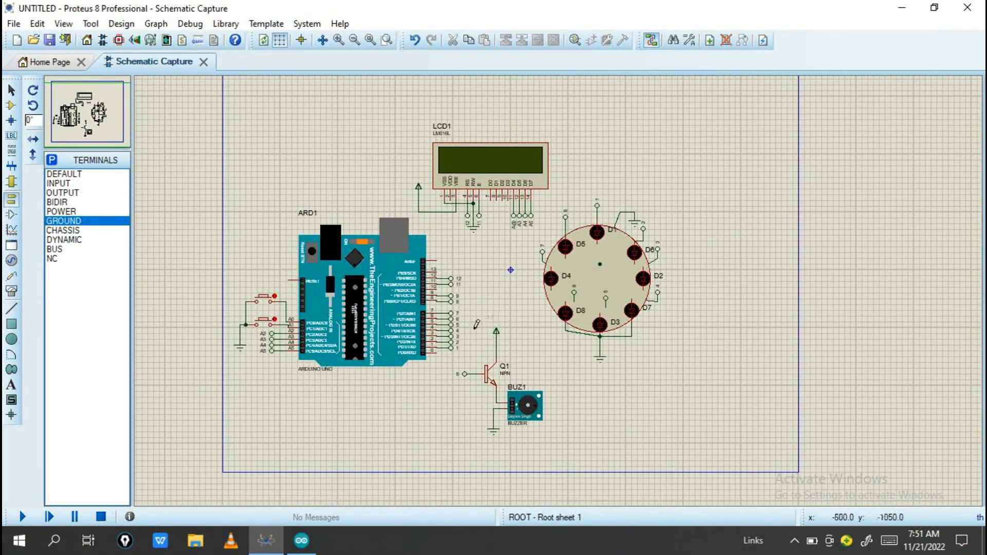
click(301, 39)
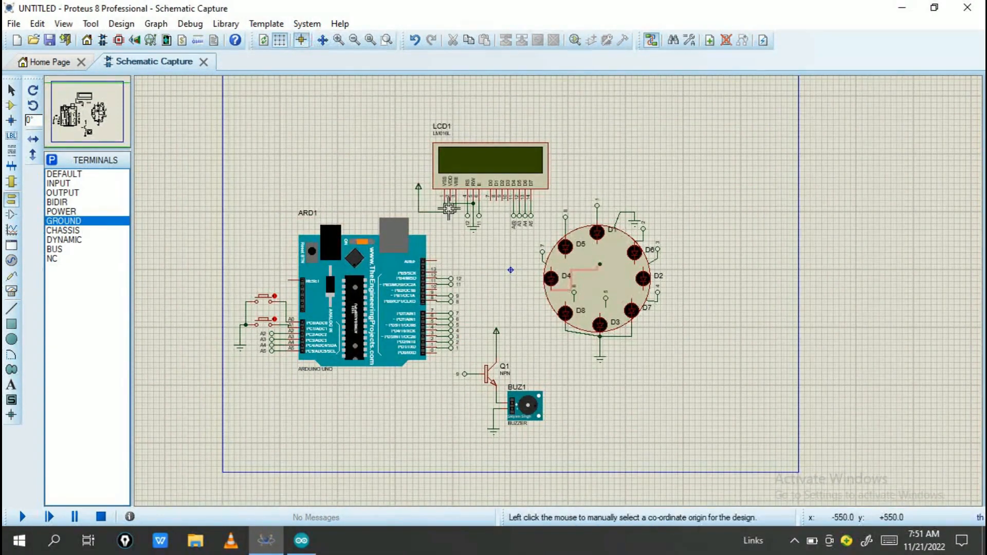
click(387, 40)
drag(240, 129, 681, 440)
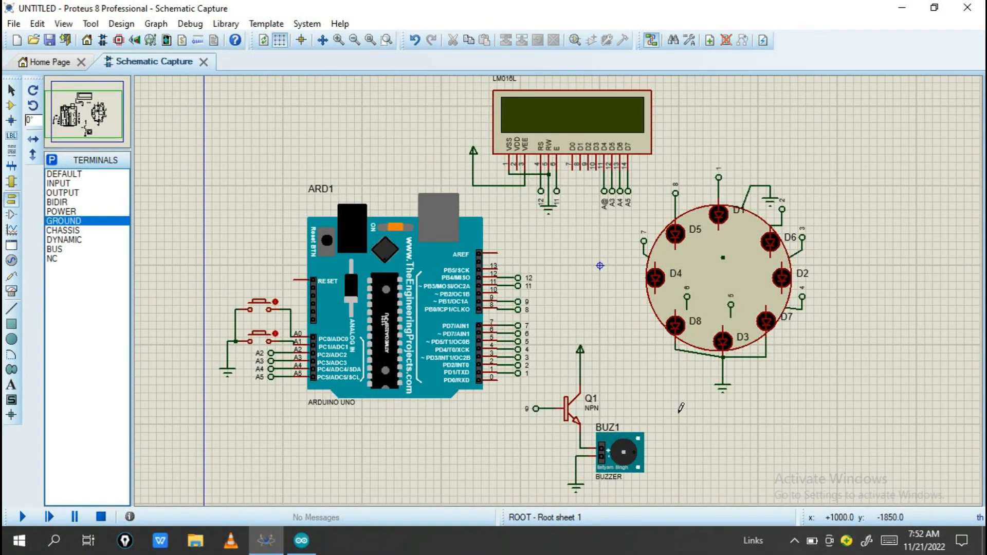
Add the graphics text "winning" below the ground terminal of the LED ring.
click(11, 385)
click(704, 399)
text(winning)
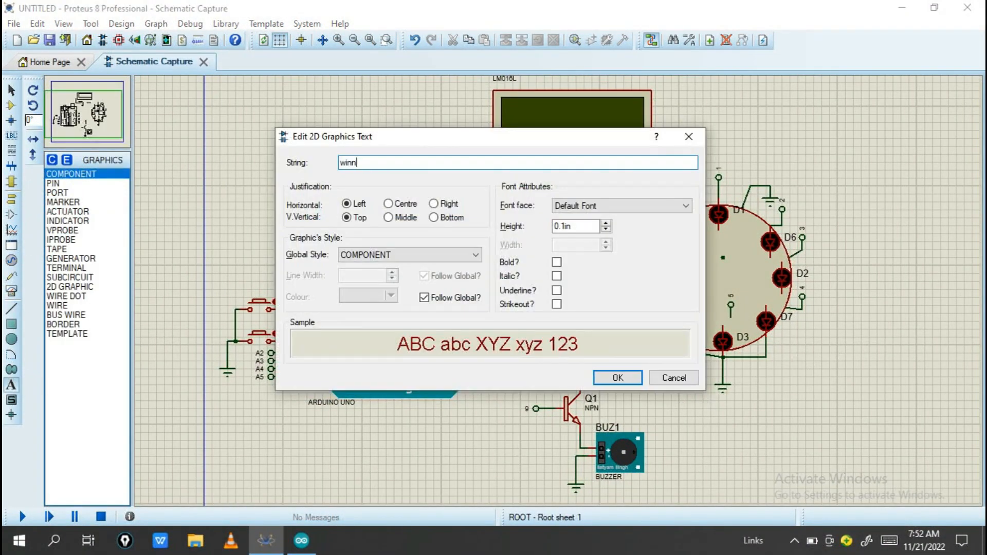
key(Return)
Set the font height of the "winning" text to 0.22in.
right_click(707, 405)
click(756, 227)
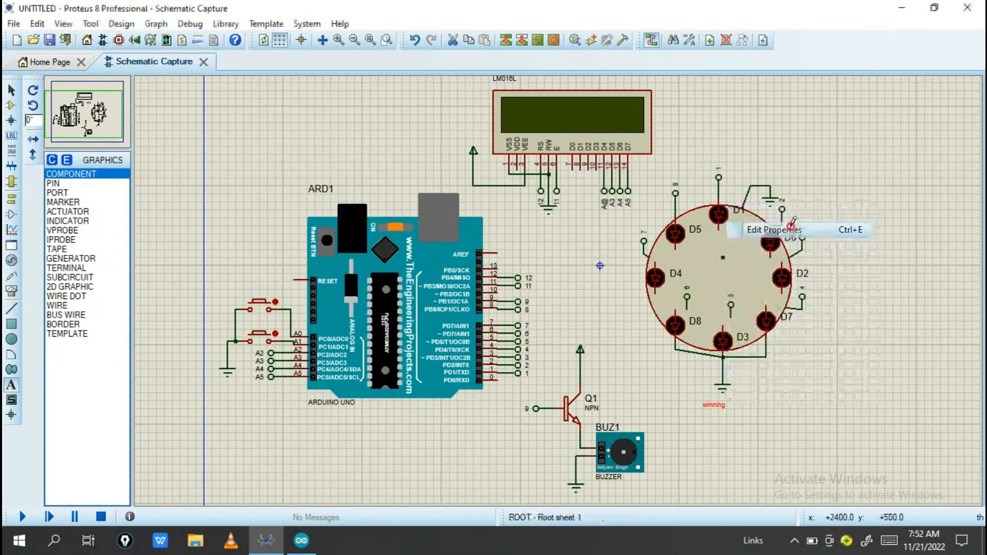
click(607, 230)
click(607, 227)
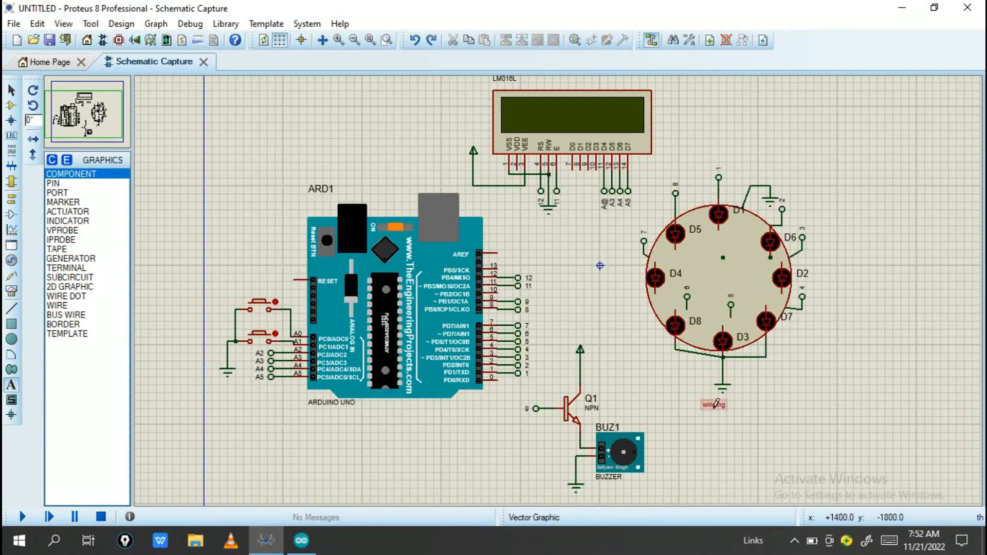
click(606, 224)
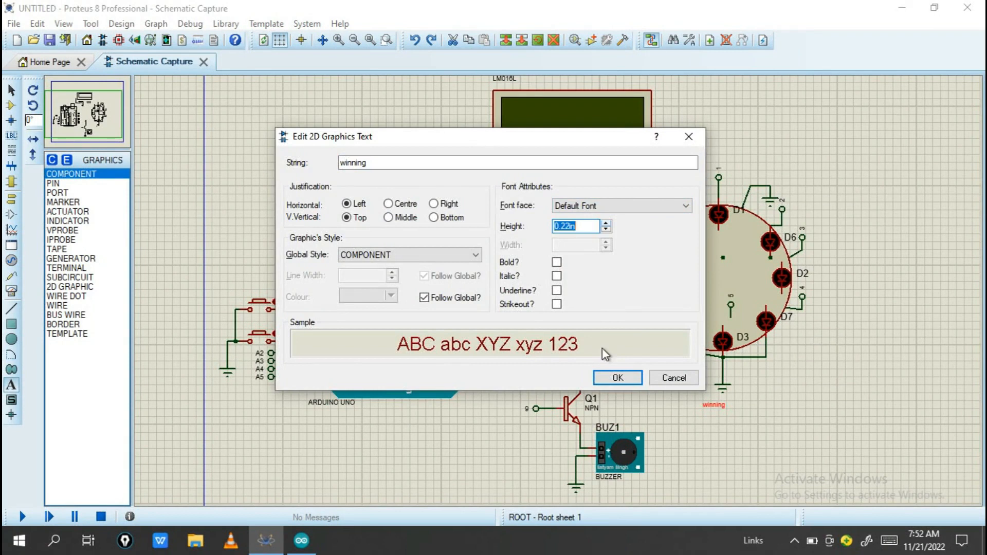
key(Return)
click(761, 423)
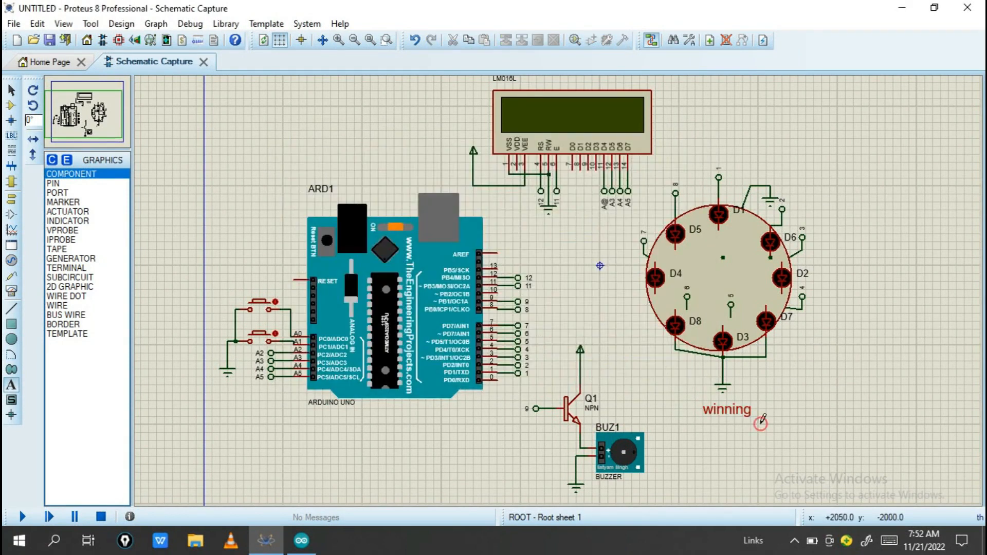
Add the graphics text "spin" above the upper button and set its font height to 0.2in.
click(252, 286)
key(Return)
right_click(256, 287)
click(311, 309)
click(608, 223)
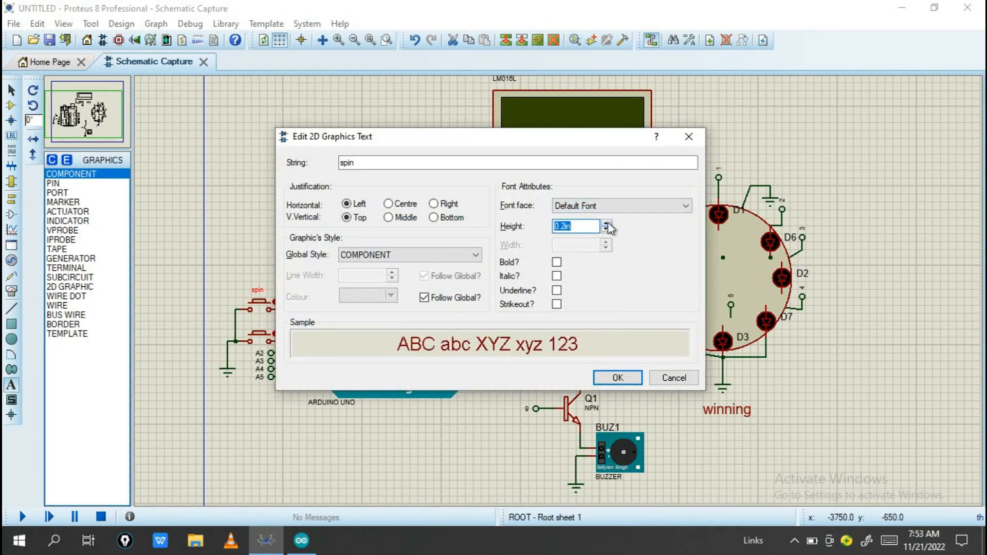
key(Return)
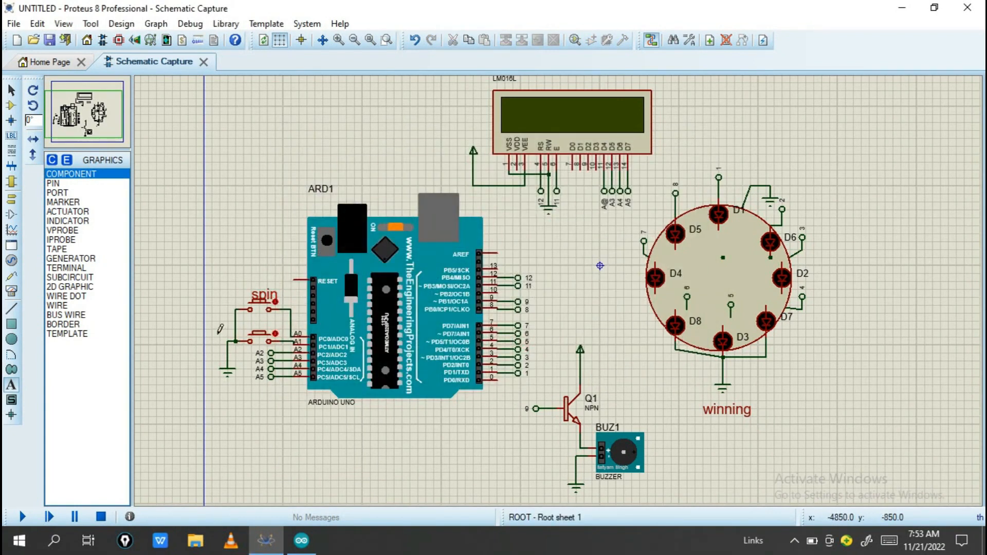
Add the graphics text "STOP" beside the lower button with a font height of 0.22in.
click(599, 265)
click(605, 225)
click(401, 162)
text(st)
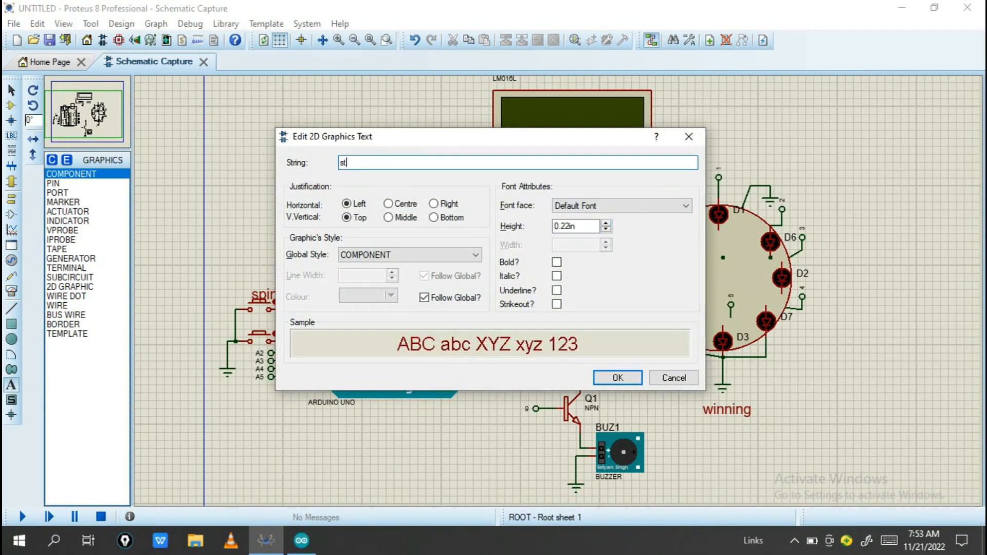
text(OP)
key(Return)
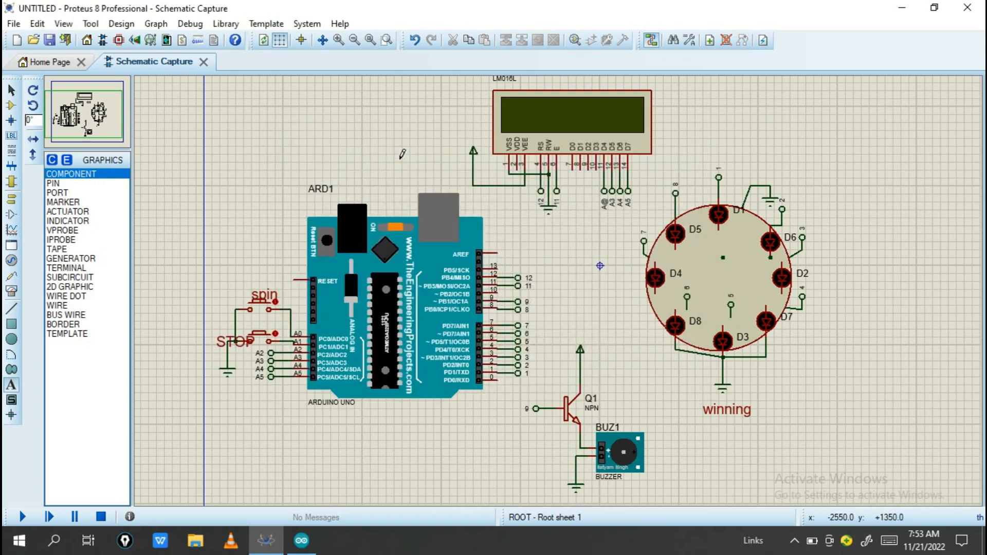
Change the upper button's "spin" text to capitals, "SPIN".
right_click(275, 294)
click(329, 311)
key(Return)
Move the SPIN and STOP texts clear of the buttons and their wires.
click(11, 90)
double_click(265, 294)
key(Escape)
drag(264, 295, 248, 283)
drag(236, 342, 226, 329)
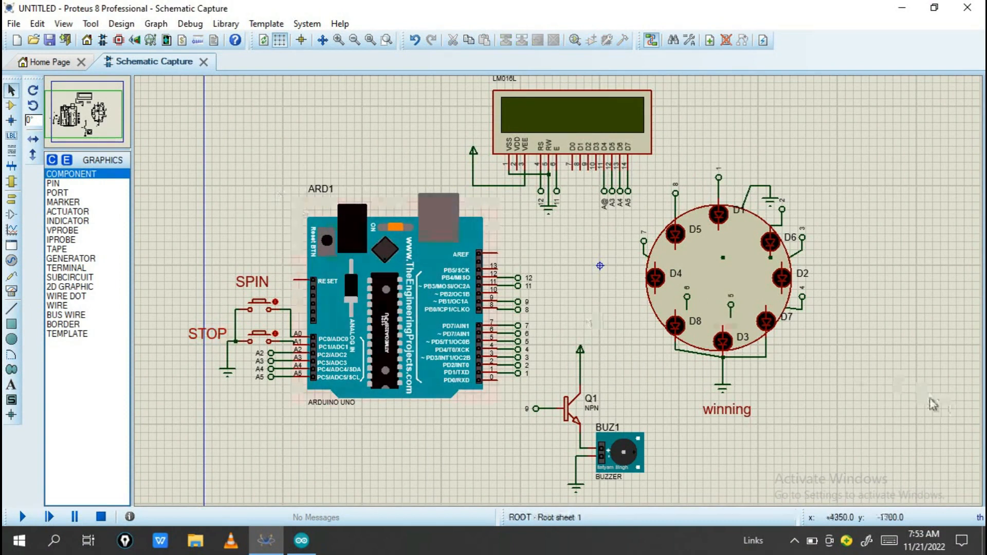
Switch to the Arduino IDE and go to the beginning of the WHEEL_PRIZE sketch.
middle_click(704, 93)
click(681, 99)
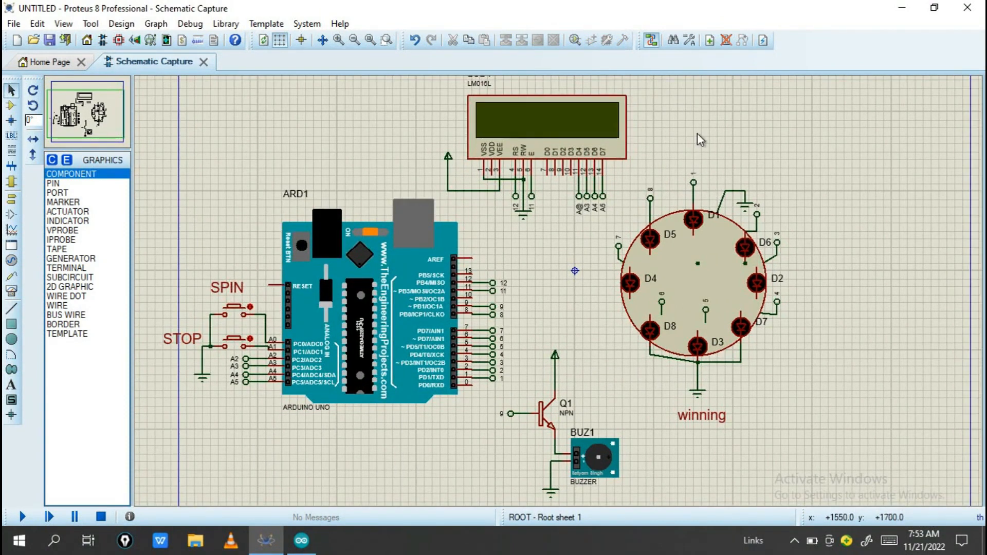
double_click(363, 313)
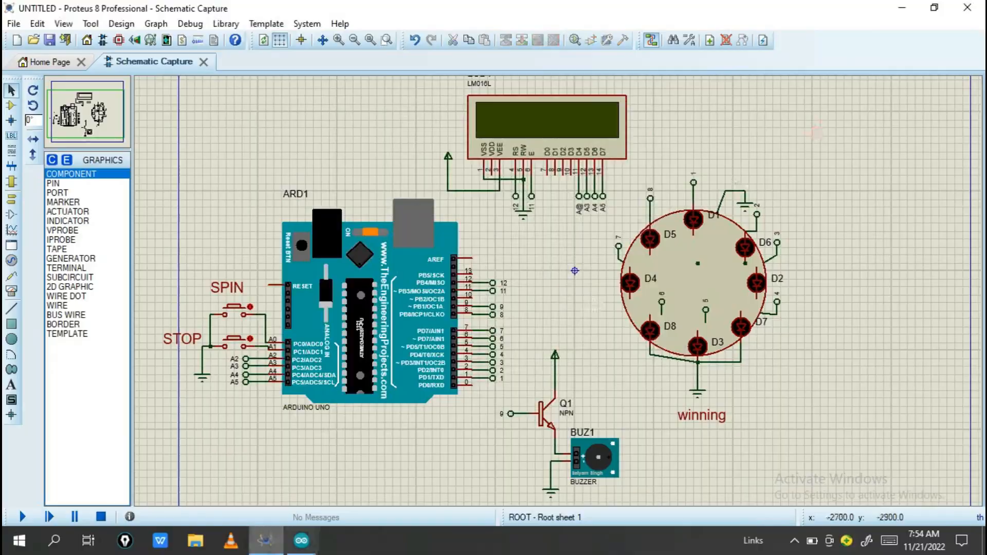
click(302, 541)
click(296, 514)
scroll(162, 214, up, 20)
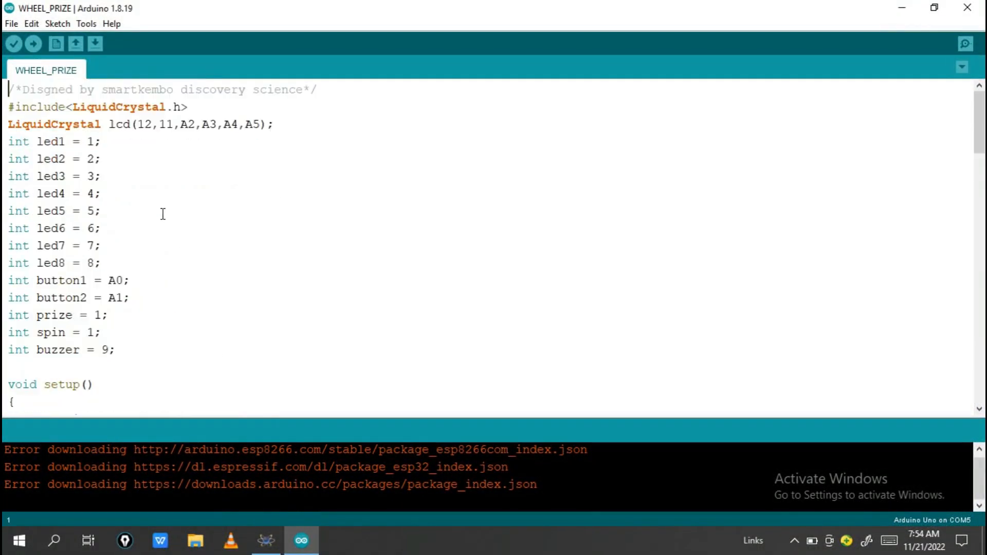
Choose Arduino Uno as the board and compile the WHEEL_PRIZE sketch.
click(86, 24)
mouse_move(264, 170)
mouse_move(368, 184)
click(465, 165)
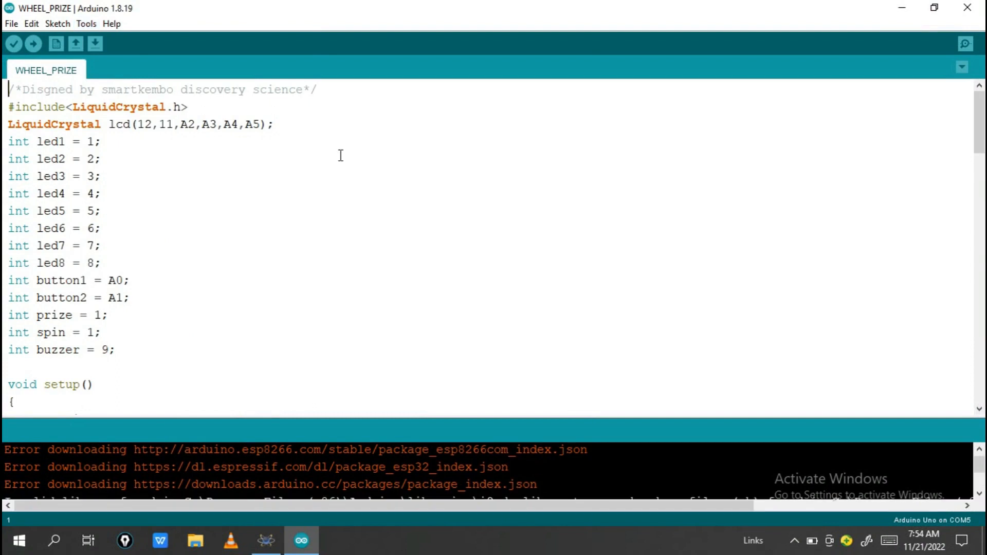
click(14, 44)
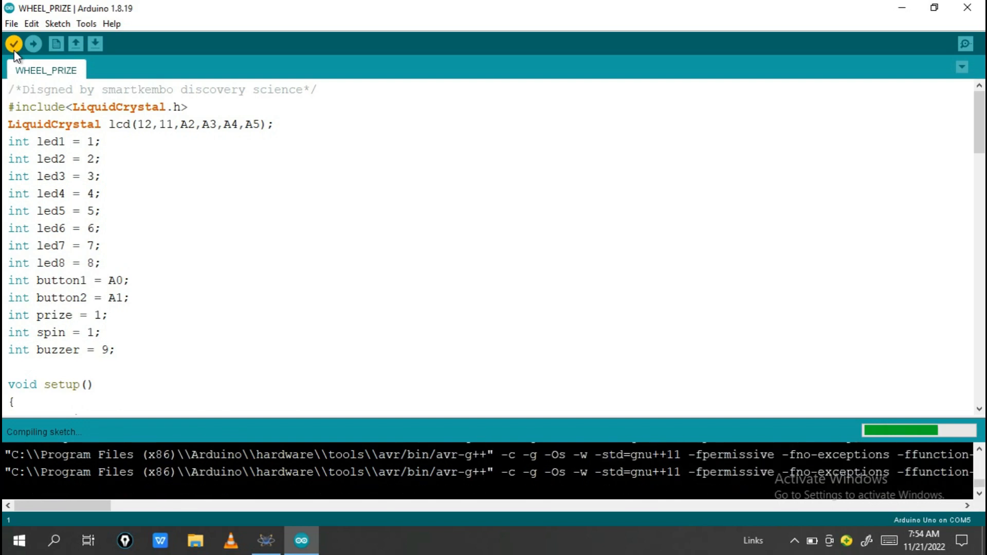
Enlarge the compile output and select the full path of WHEEL_PRIZE.ino.hex for copying.
scroll(37, 121, down, 5)
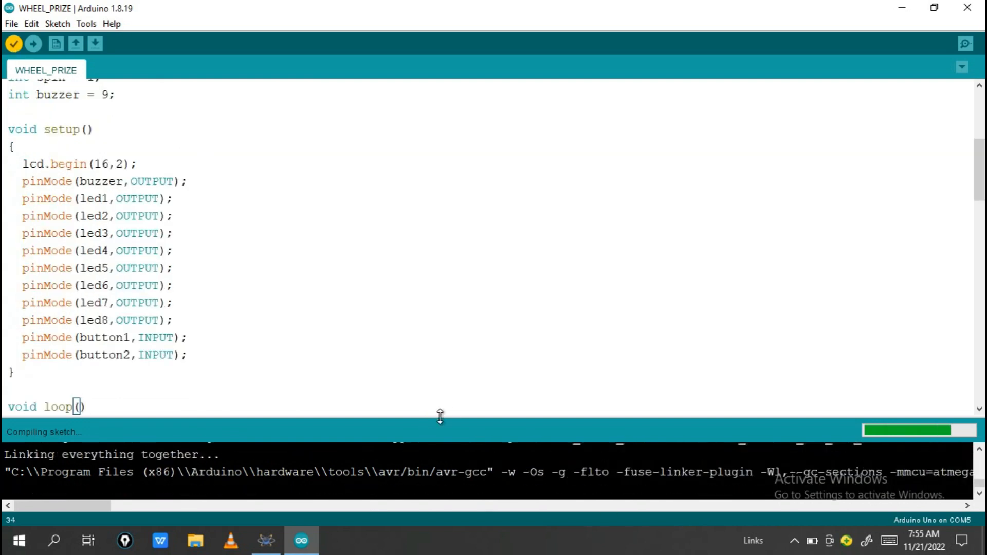
drag(441, 414, 498, 285)
scroll(270, 214, up, 5)
drag(69, 507, 175, 411)
drag(123, 353, 981, 354)
drag(147, 507, 174, 507)
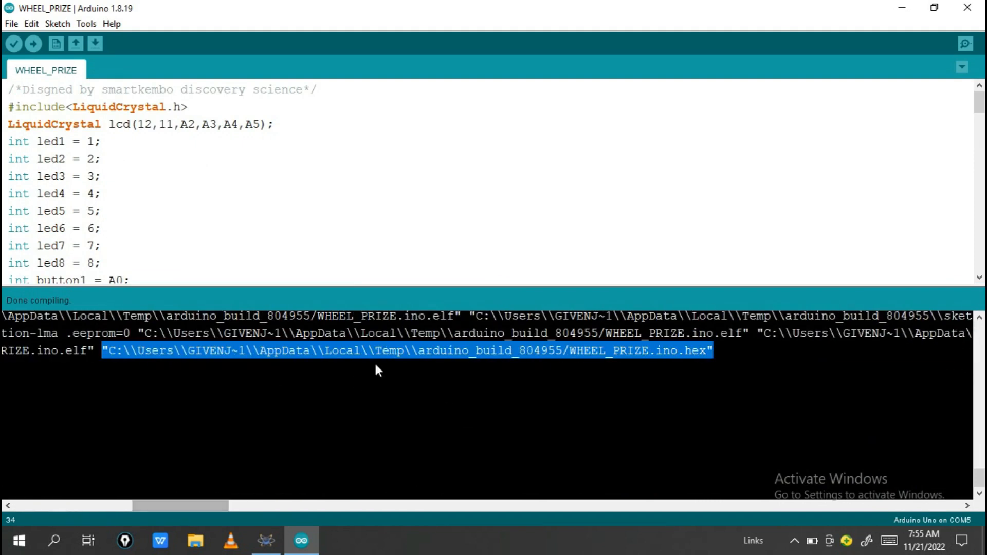
Switch to Proteus and set the Arduino Uno's program file to the copied WHEEL_PRIZE.ino.hex path.
click(266, 541)
right_click(480, 213)
click(506, 273)
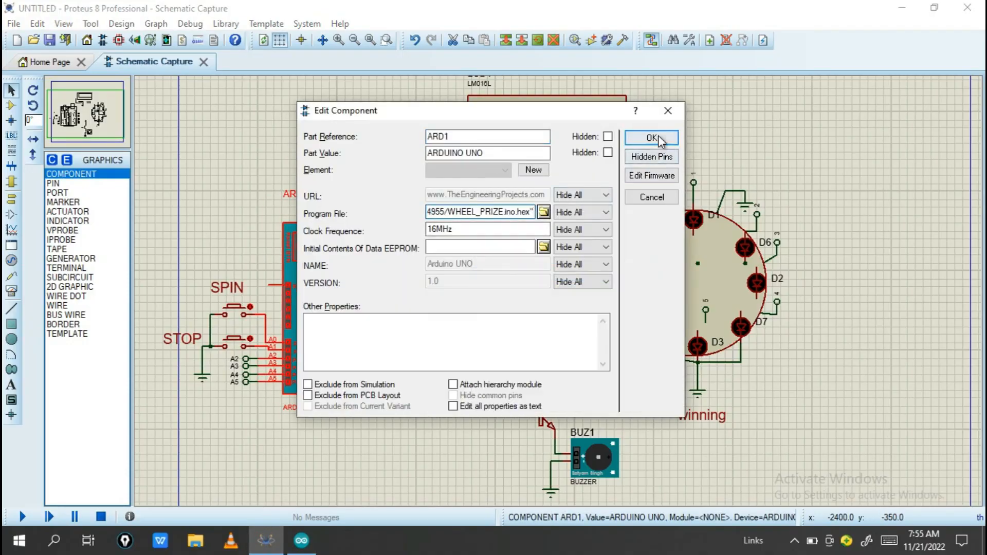
click(652, 137)
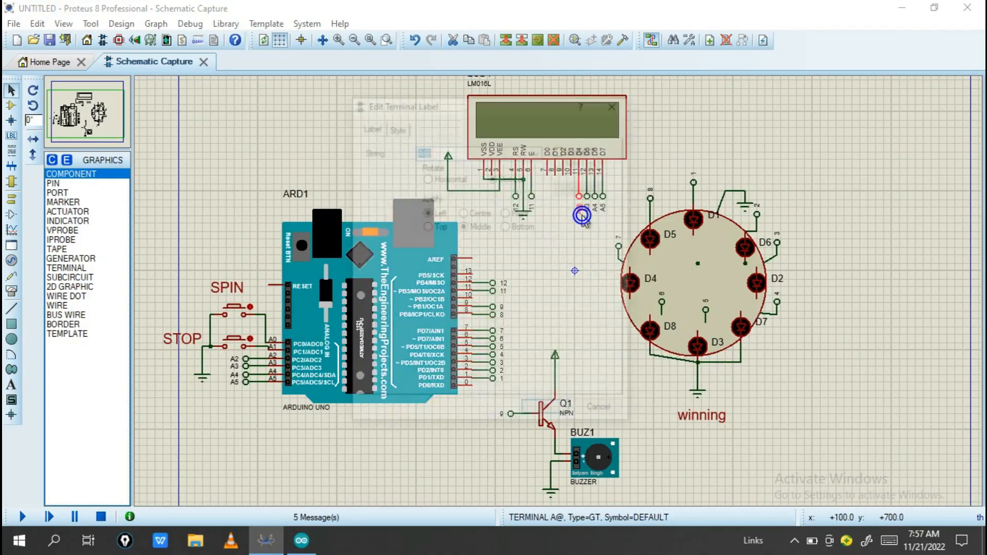
Correct the terminal label on the LCD's D4 pin to A2 and start the simulation.
double_click(578, 213)
key(Return)
click(22, 517)
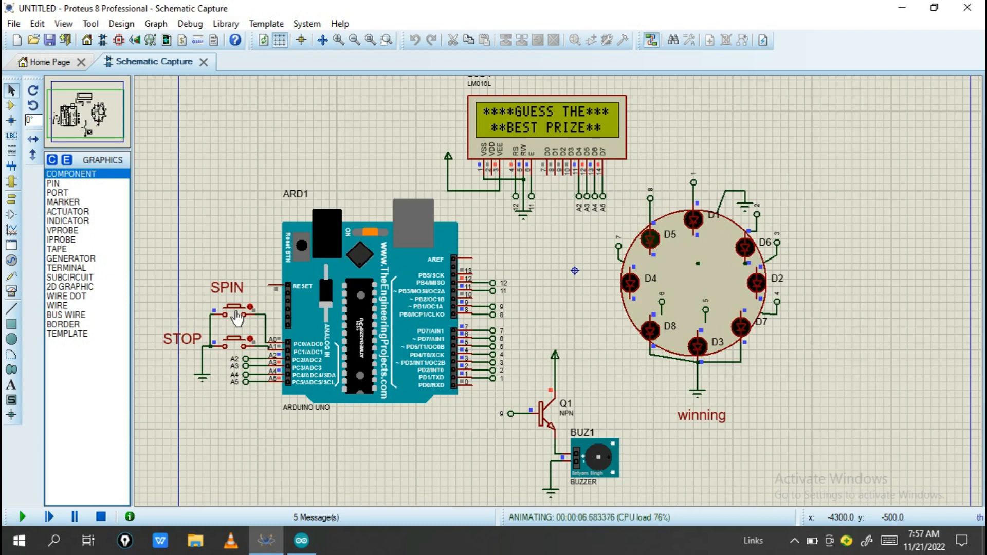
Test the running prize wheel over several rounds with the SPIN and STOP buttons, checking the LEDs and LCD.
click(236, 342)
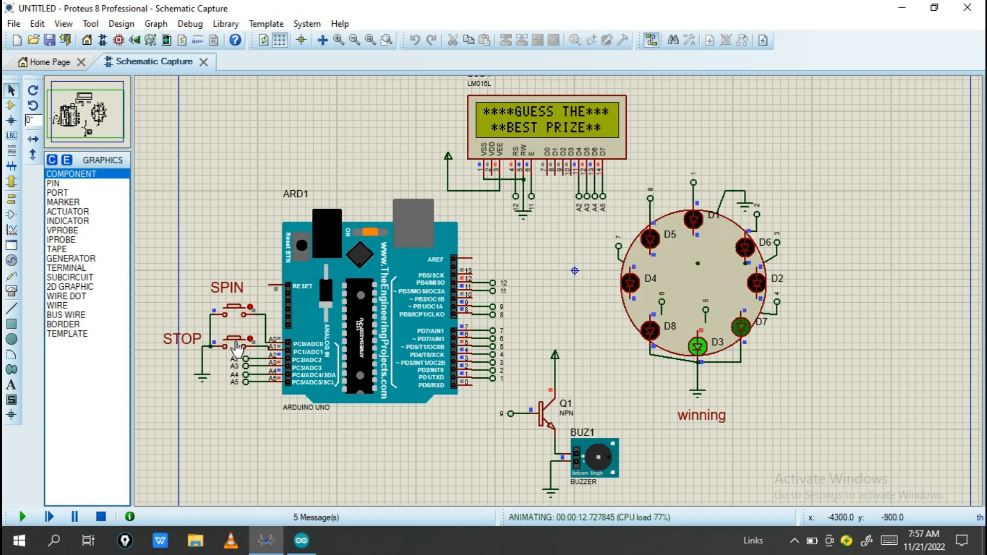
click(236, 344)
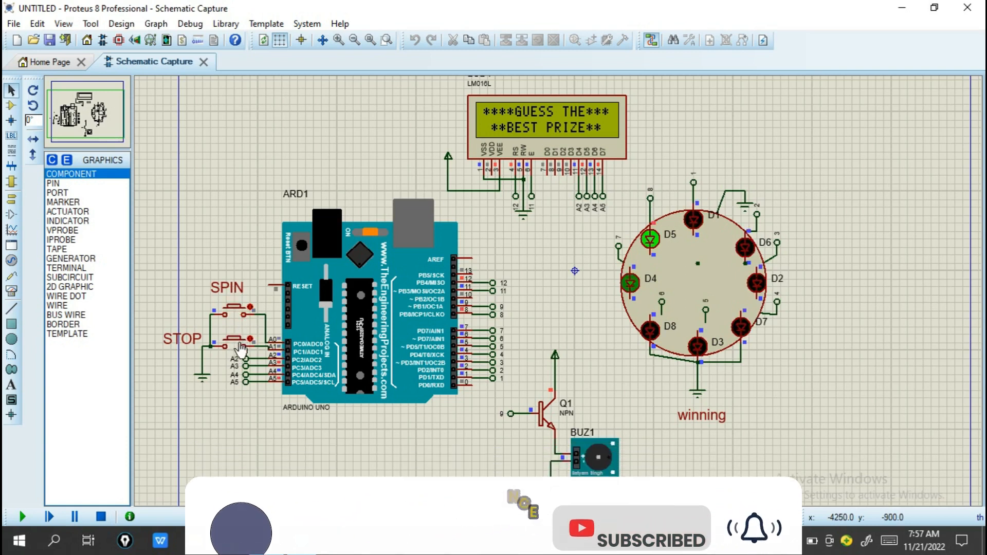
click(240, 344)
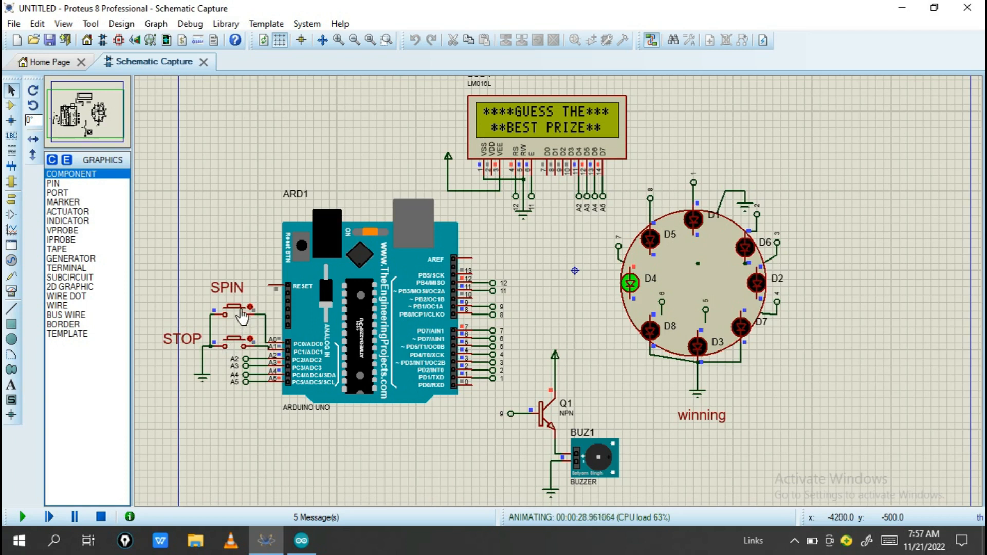
click(233, 342)
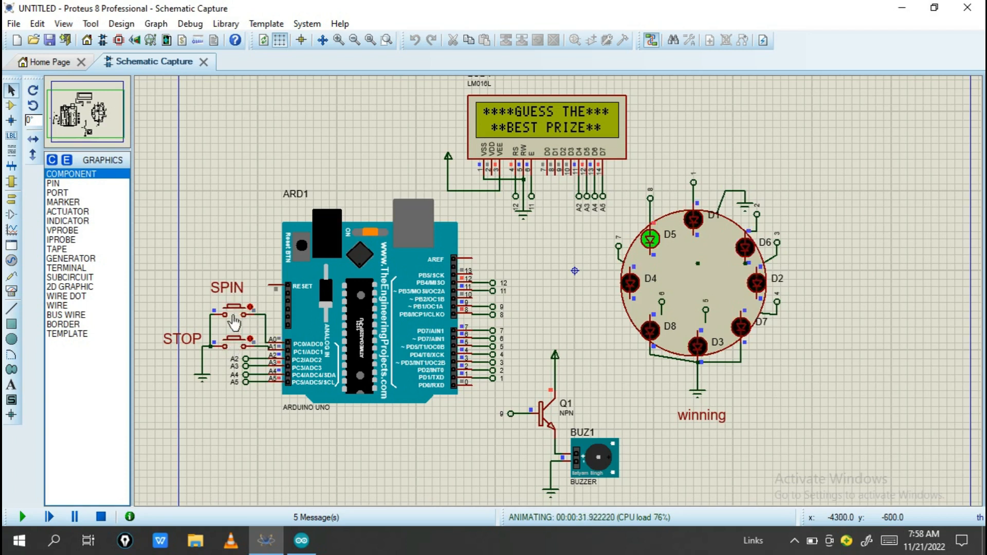
click(238, 346)
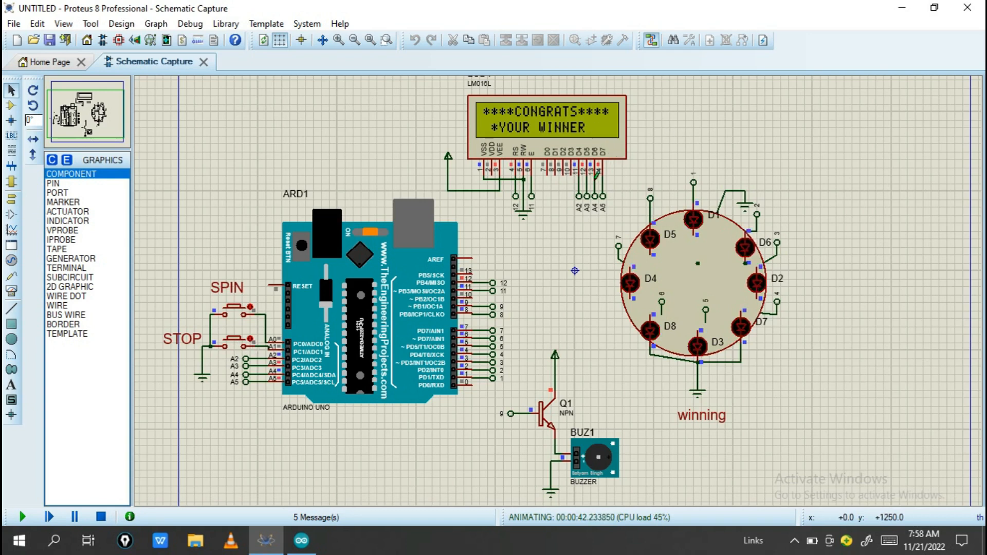
click(250, 340)
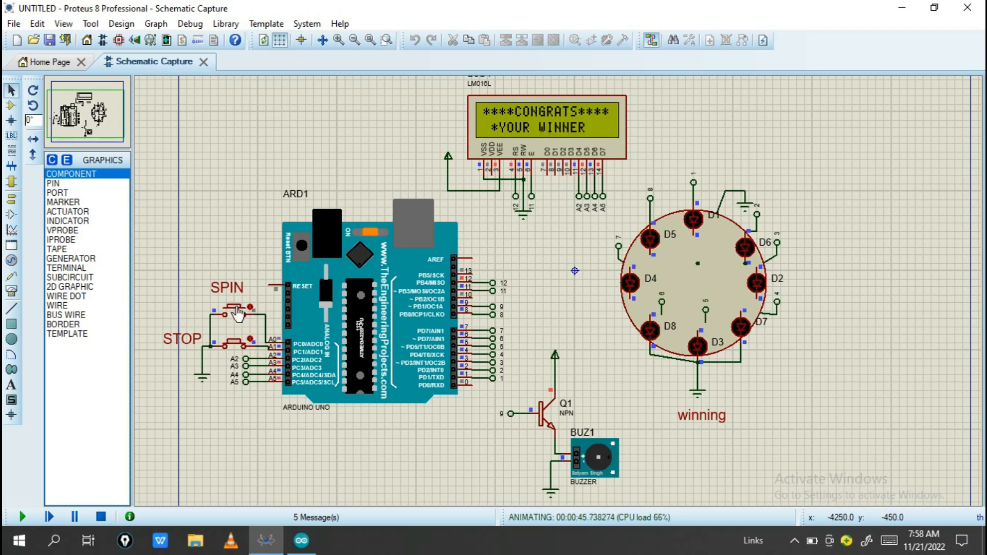
click(236, 310)
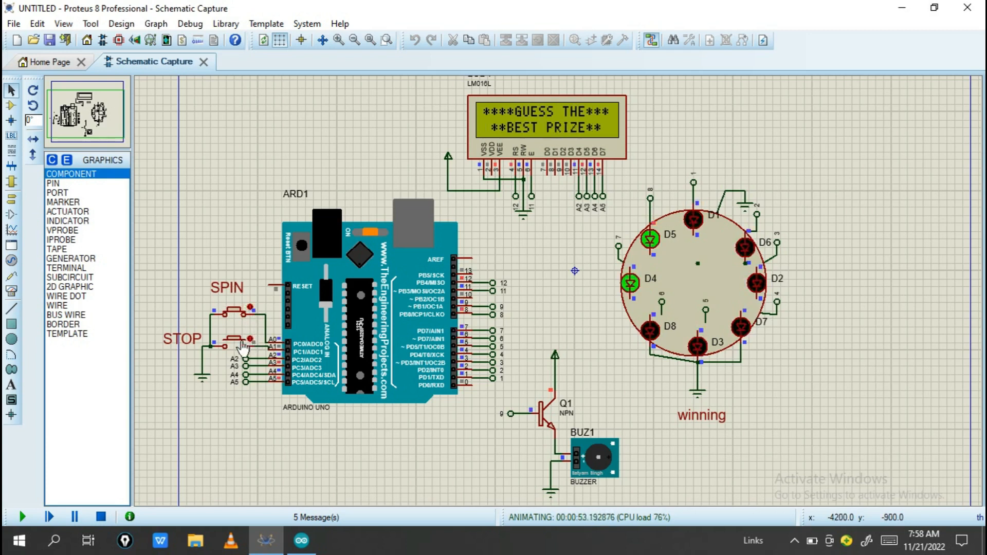
click(247, 311)
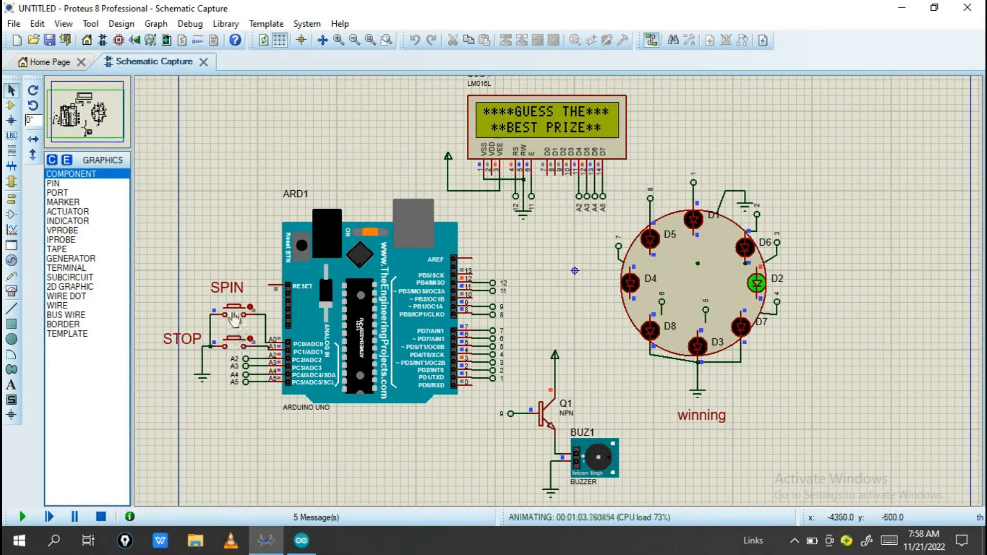
click(236, 341)
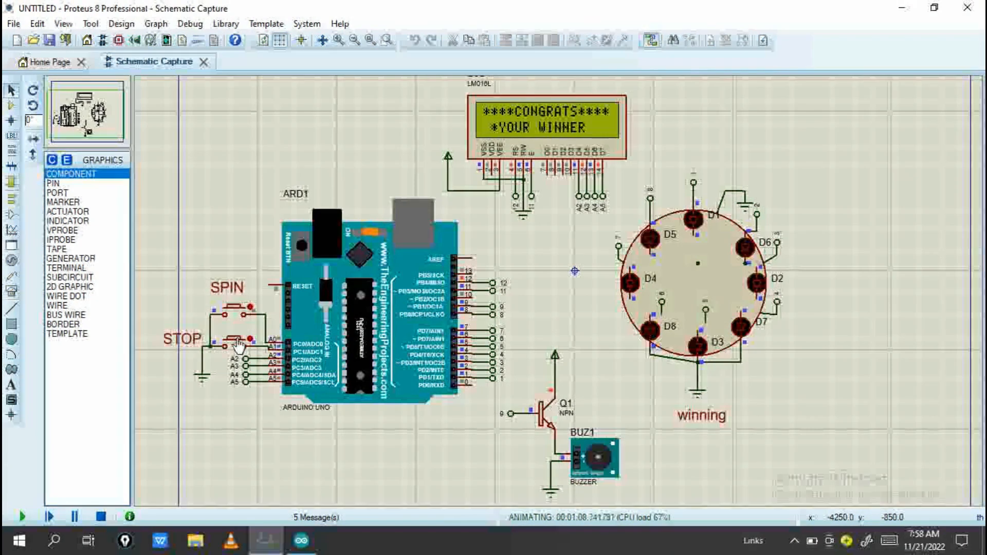
click(250, 310)
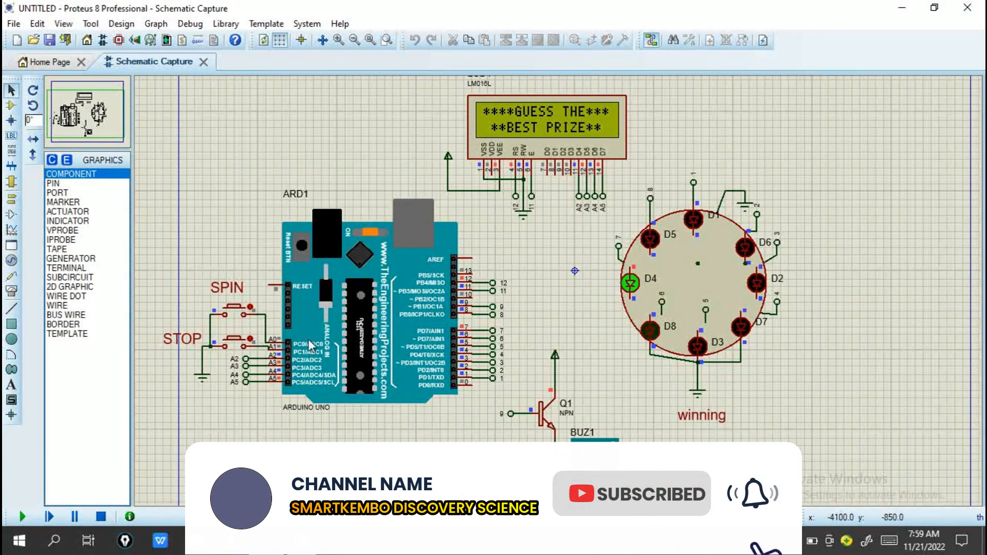
middle_click(610, 309)
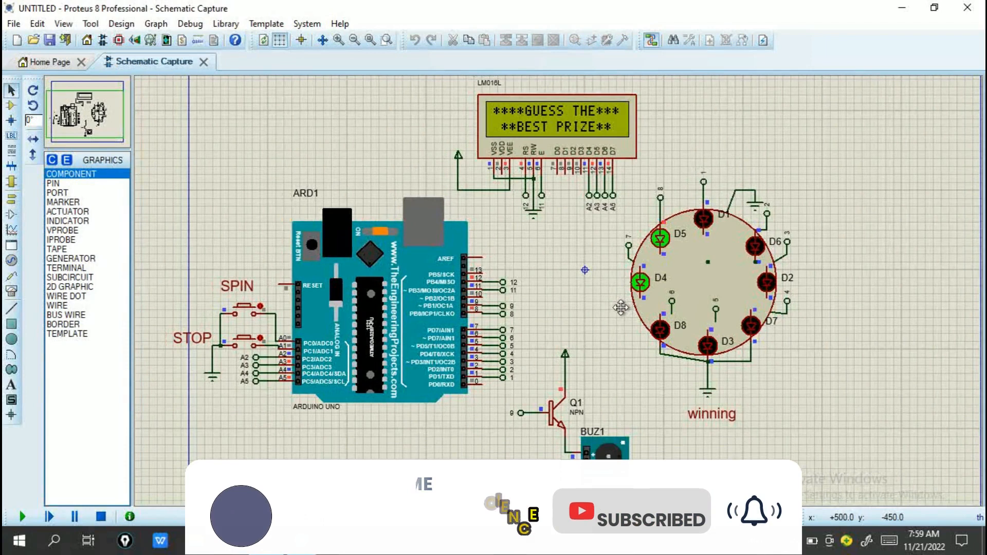
click(622, 310)
middle_click(606, 308)
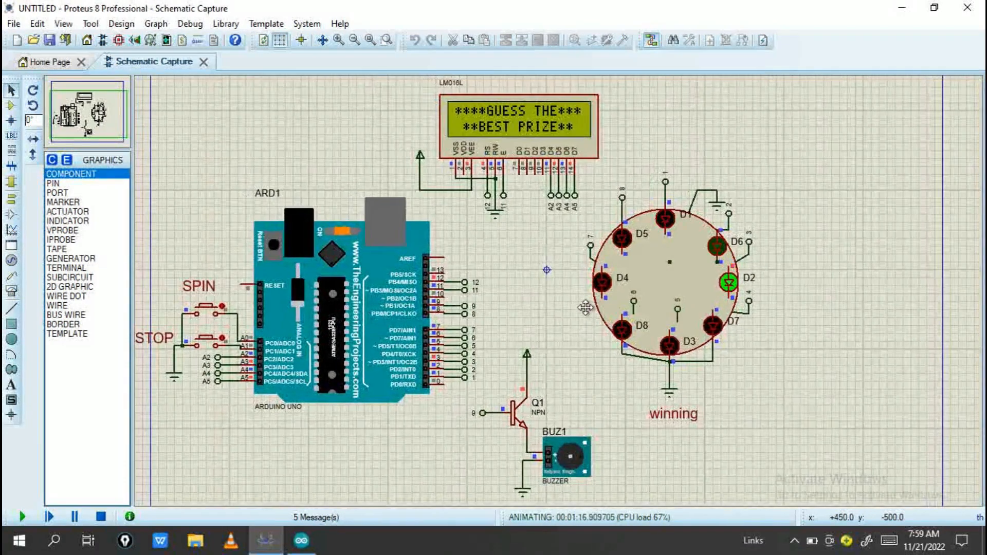
click(588, 310)
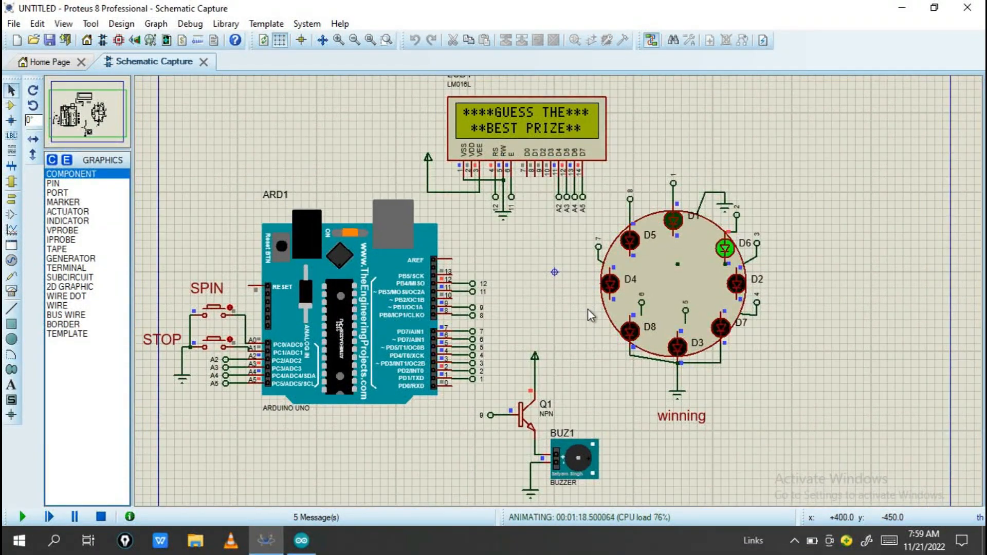